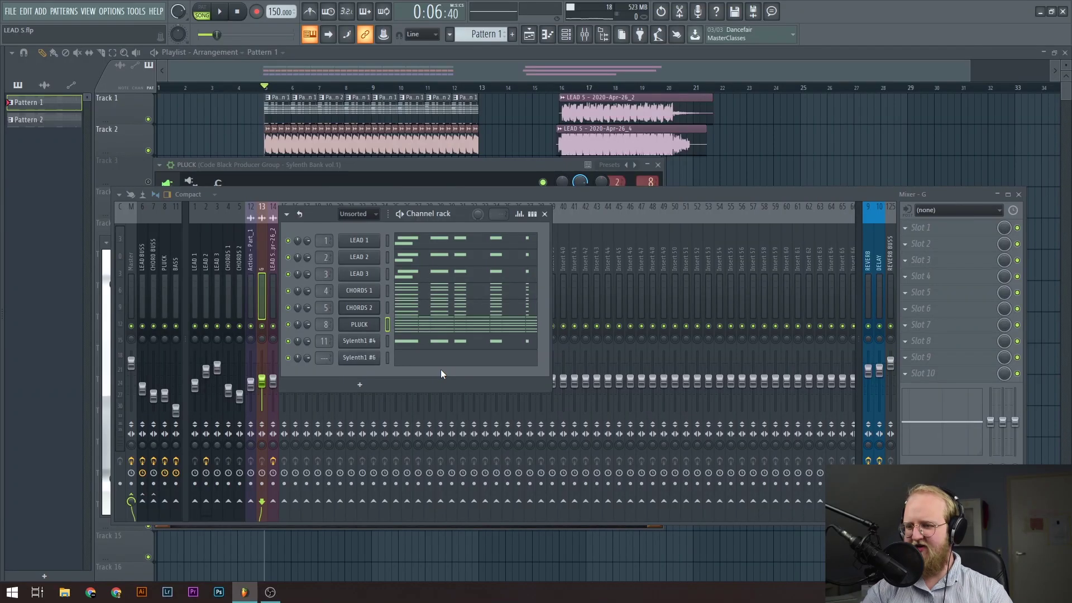
Rename the Sylenth1 #4 channel to BASS and look through the channels in the Channel rack.
left_click_drag(433, 216, 549, 243)
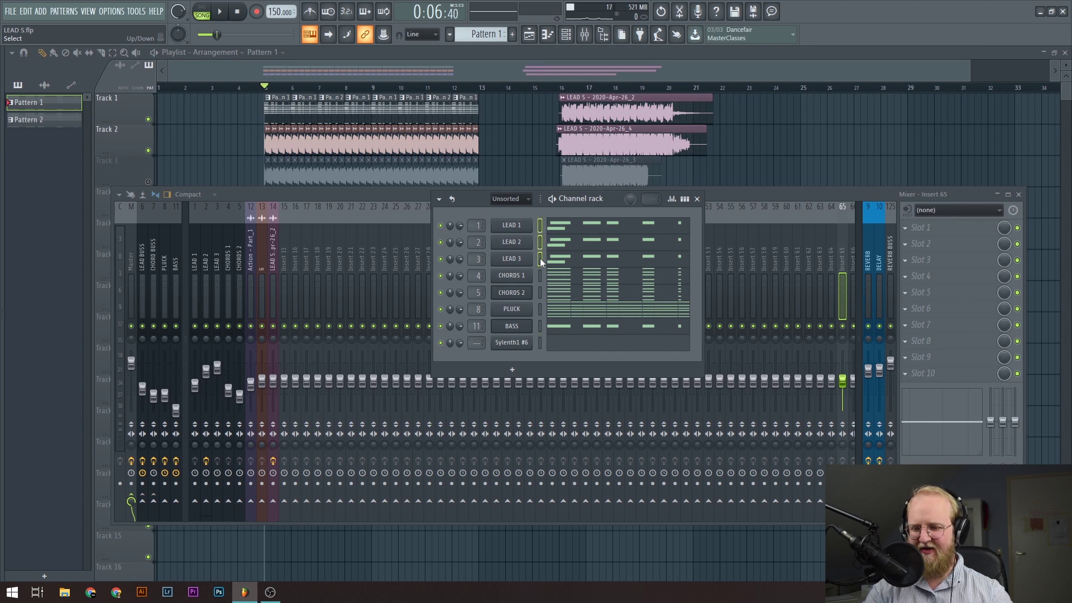
left_click(539, 308)
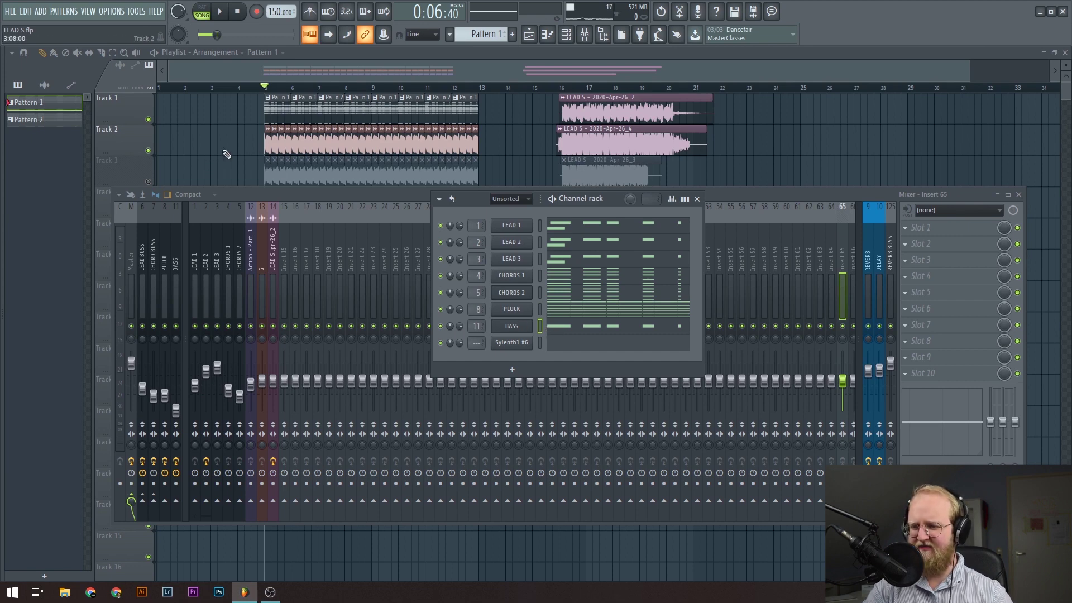
Show the playlist on its own and play the arrangement from bar 5.
key("F5")
key("space")
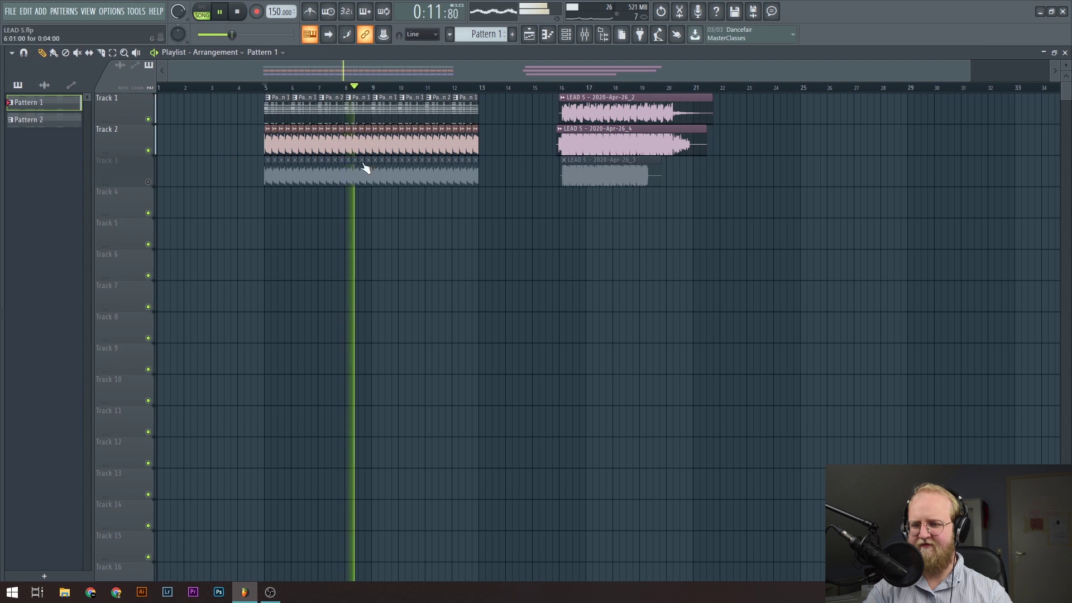
key("space")
View the LEAD 1 channel's Sylenth1 settings with the plugin placed clear of the Channel rack, and select LEAD 2.
left_click(575, 37)
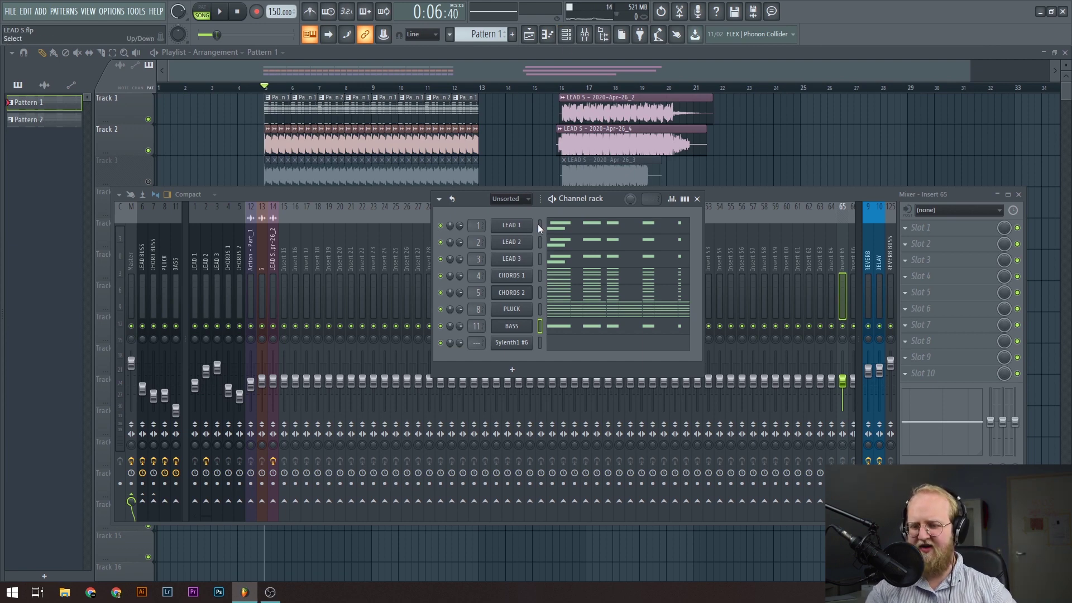
left_click(511, 258)
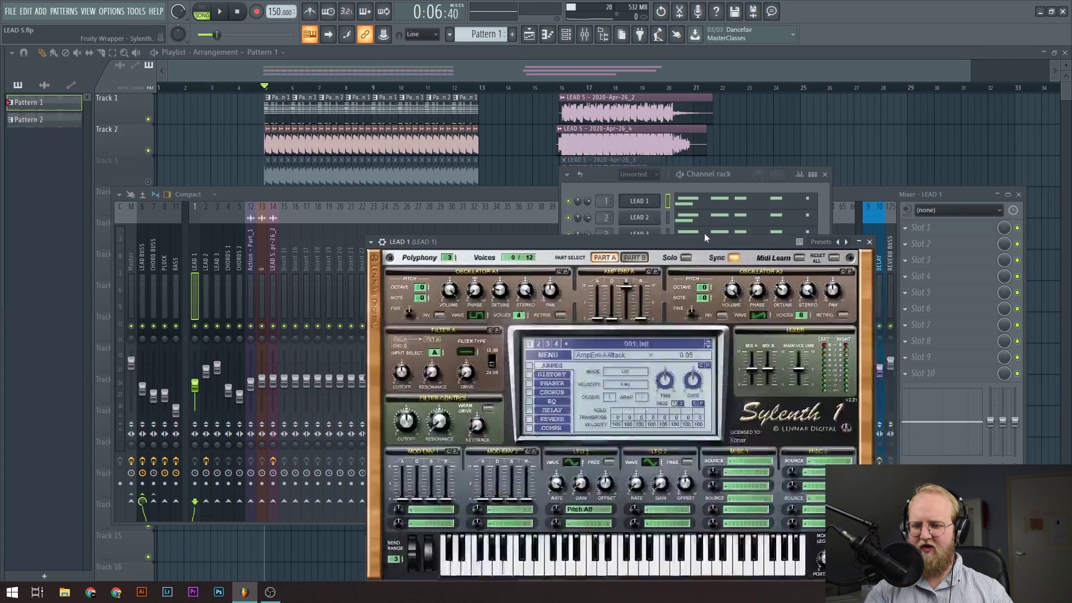
left_click_drag(704, 233, 556, 266)
left_click(668, 217)
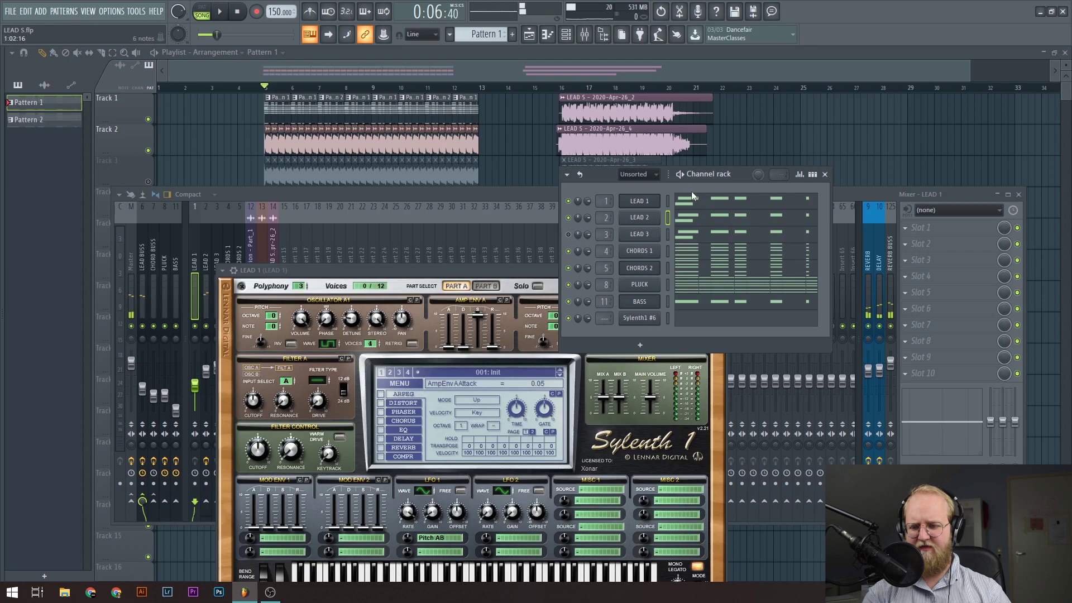
Isolate LEAD 1 and LEAD 2 in the mixer and play them together.
left_click(204, 334)
key("space")
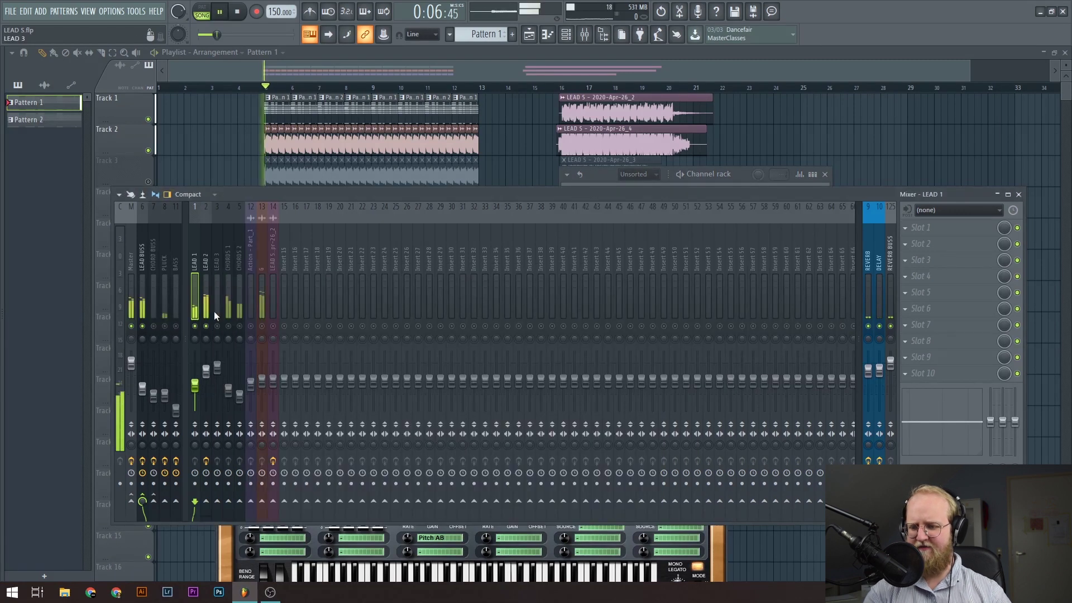
left_click(578, 37)
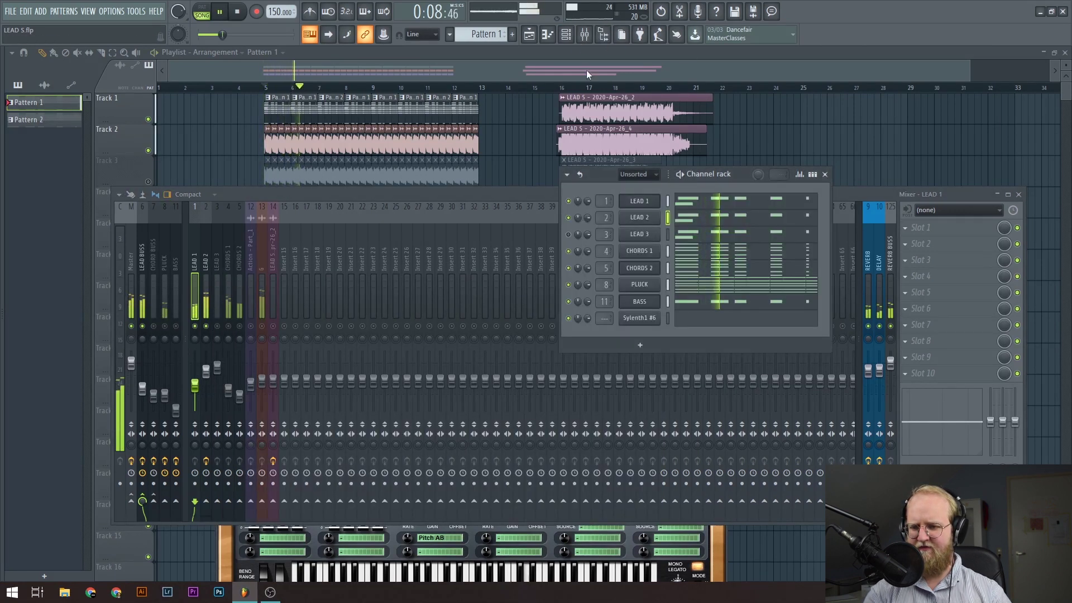
key("space")
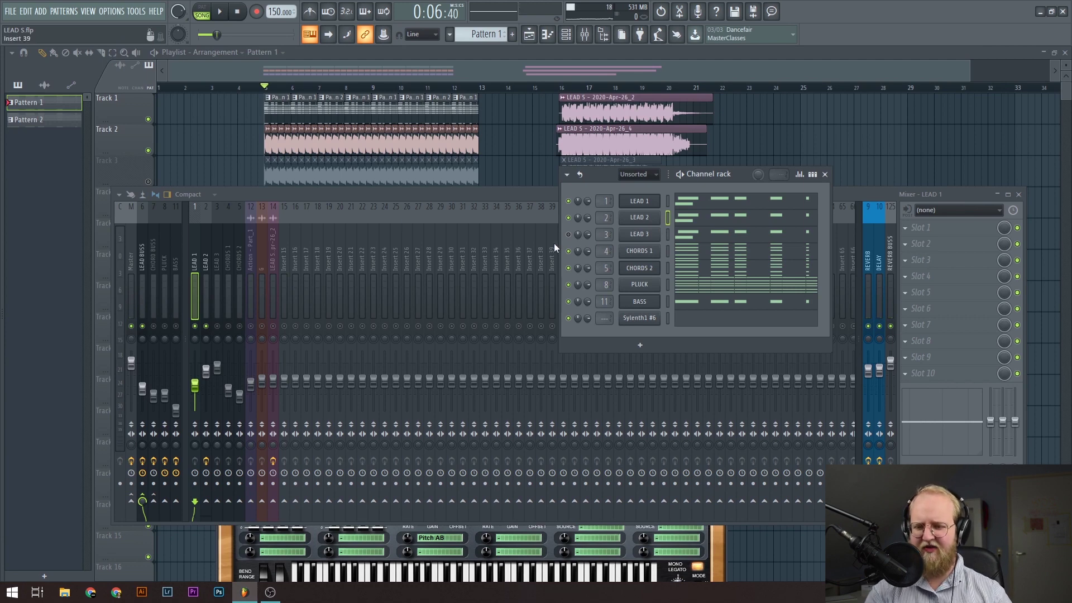
View the LEAD 3 channel's Sylenth1 settings and play LEAD 1, LEAD 2 and LEAD 3 together in isolation.
left_click(635, 241)
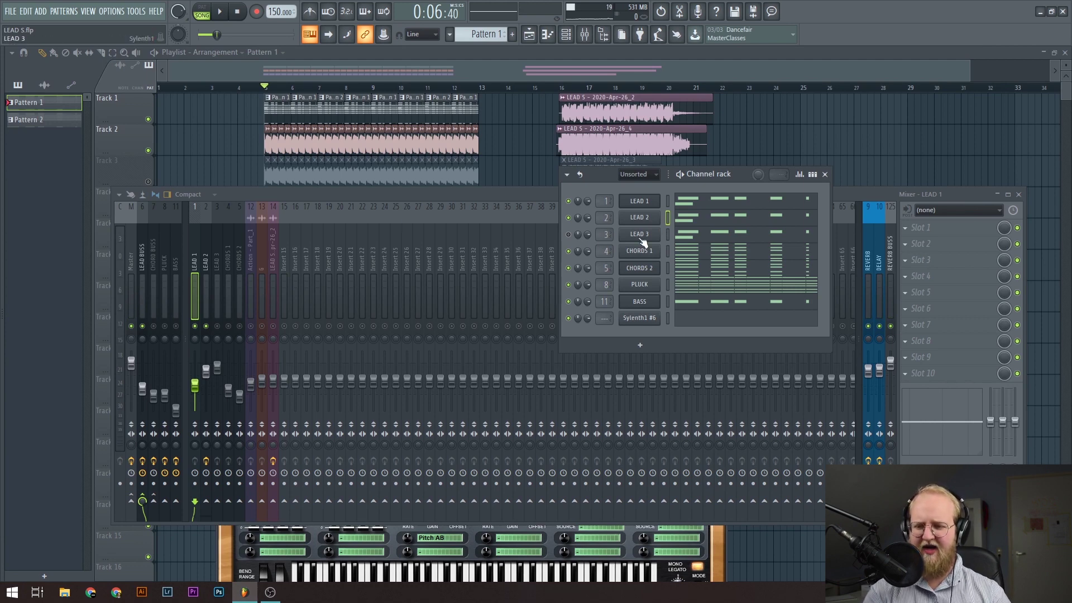
mouse_move(851, 167)
left_mouse_down()
mouse_move(835, 202)
mouse_move(831, 170)
left_mouse_up()
left_click_drag(538, 177, 587, 172)
key("space")
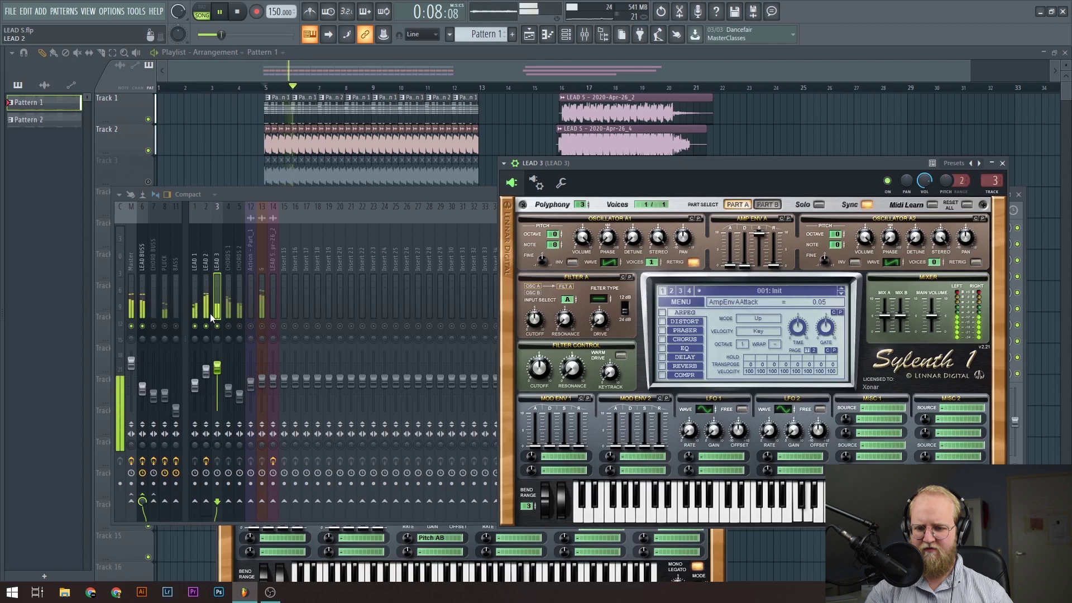
key("space")
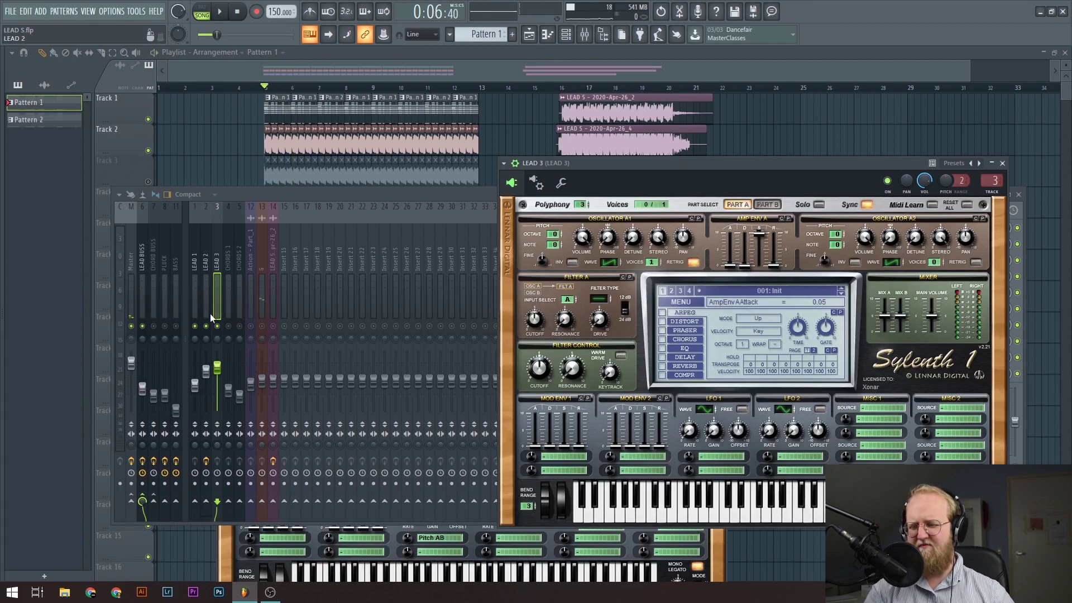
Inspect the OTT and Kickstart effects on the LEAD BUSS mixer track.
left_click(142, 312)
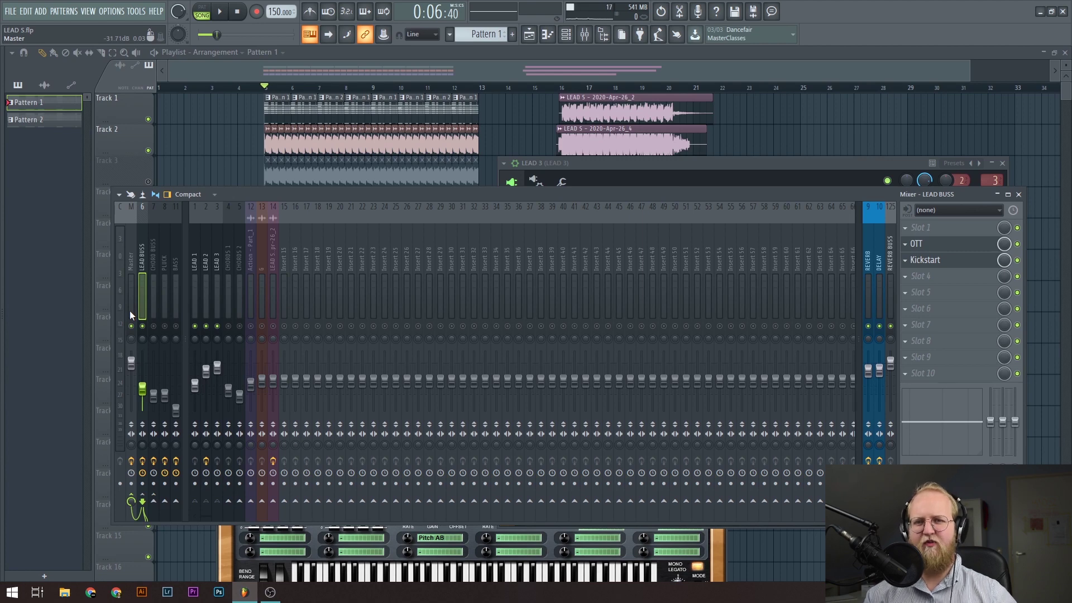
left_click(943, 244)
left_click(966, 261)
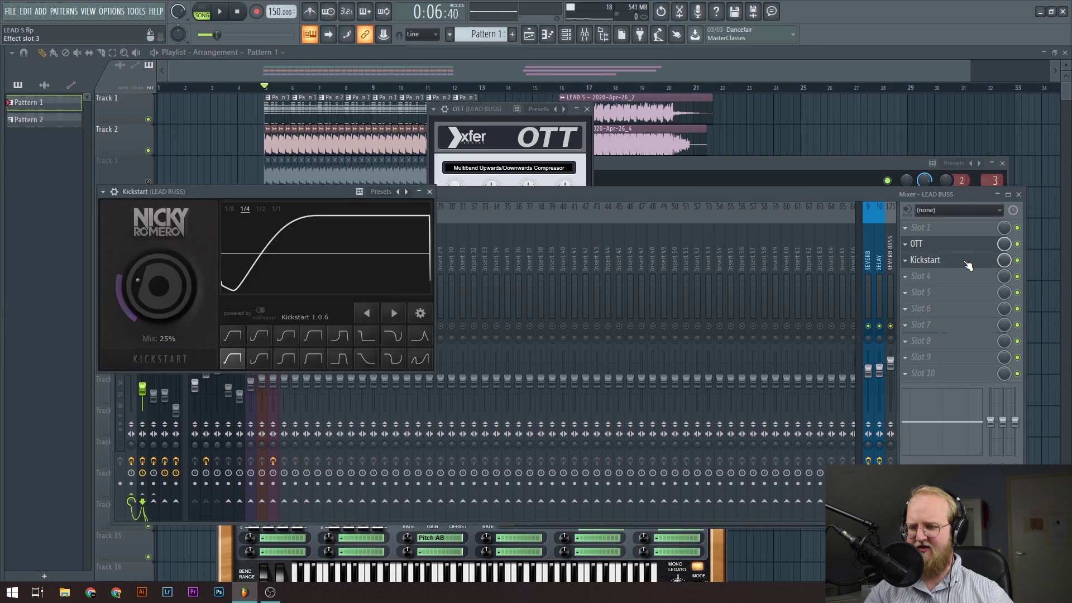
left_click(465, 272)
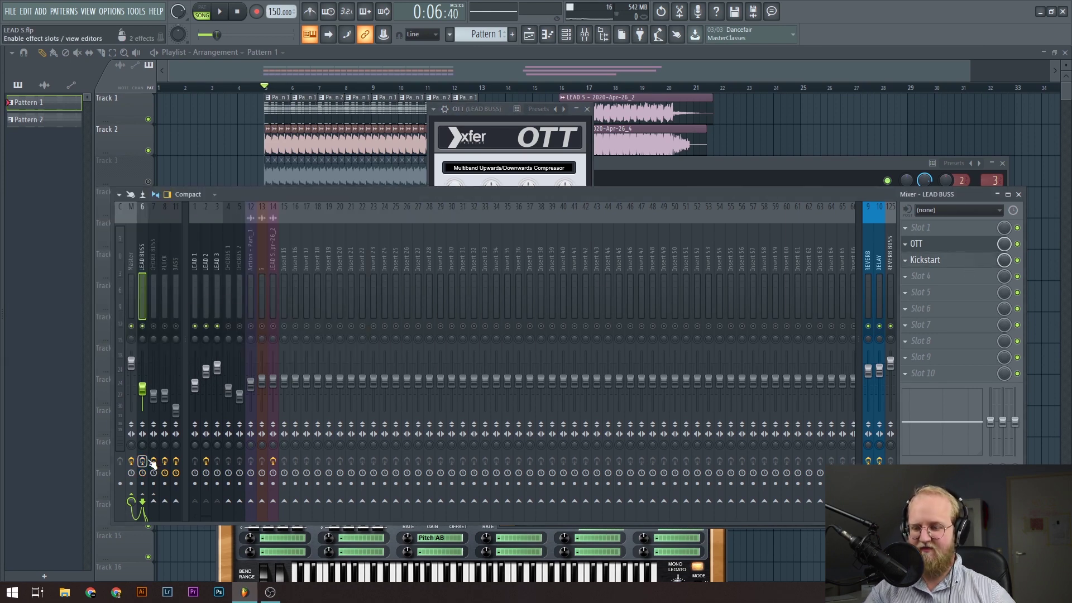
Compare playback of the leads with the LEAD BUSS effects bypassed and enabled.
key("space")
key("space")
key("space")
key("space")
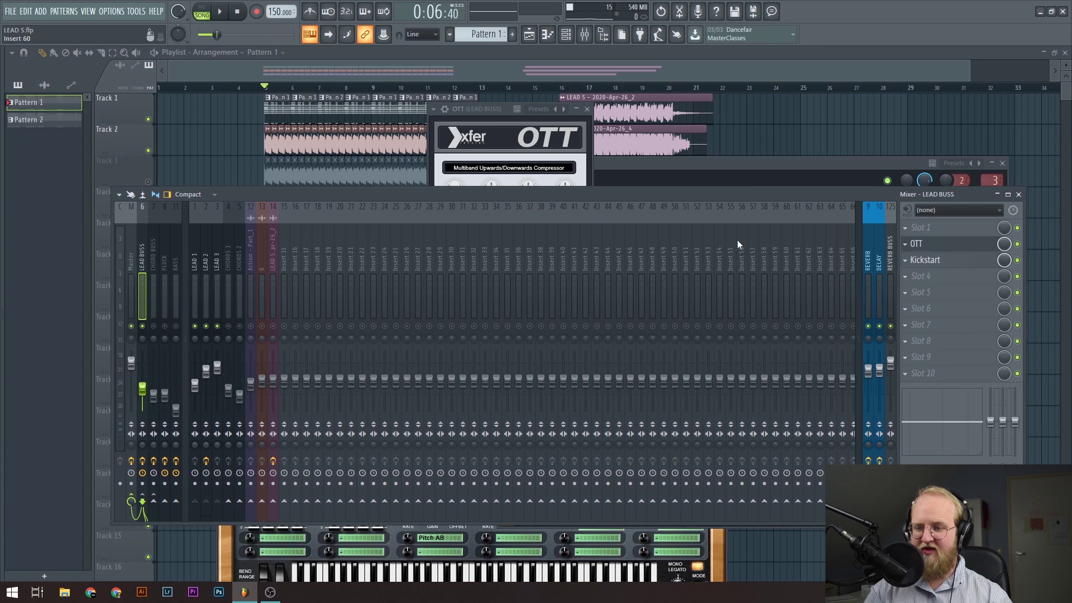
Examine the LEAD BUSS OTT compressor's response while the leads play.
left_click_drag(495, 110, 501, 101)
key("space")
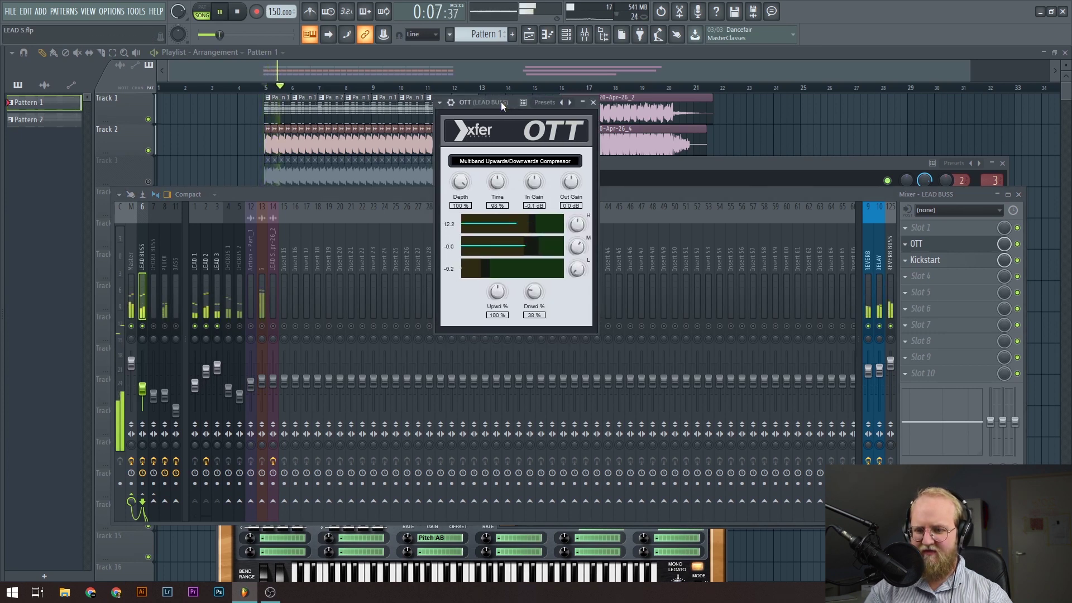
key("space")
Check the mixer routing of the individual lead tracks into the LEAD BUSS.
left_click(153, 296)
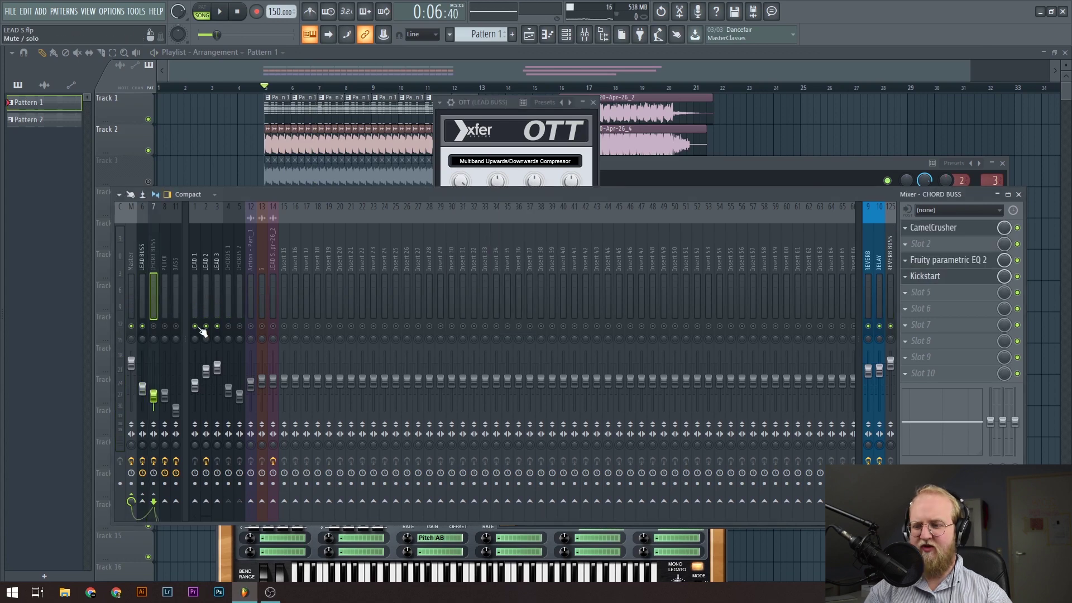
left_click(202, 294)
left_click(217, 297)
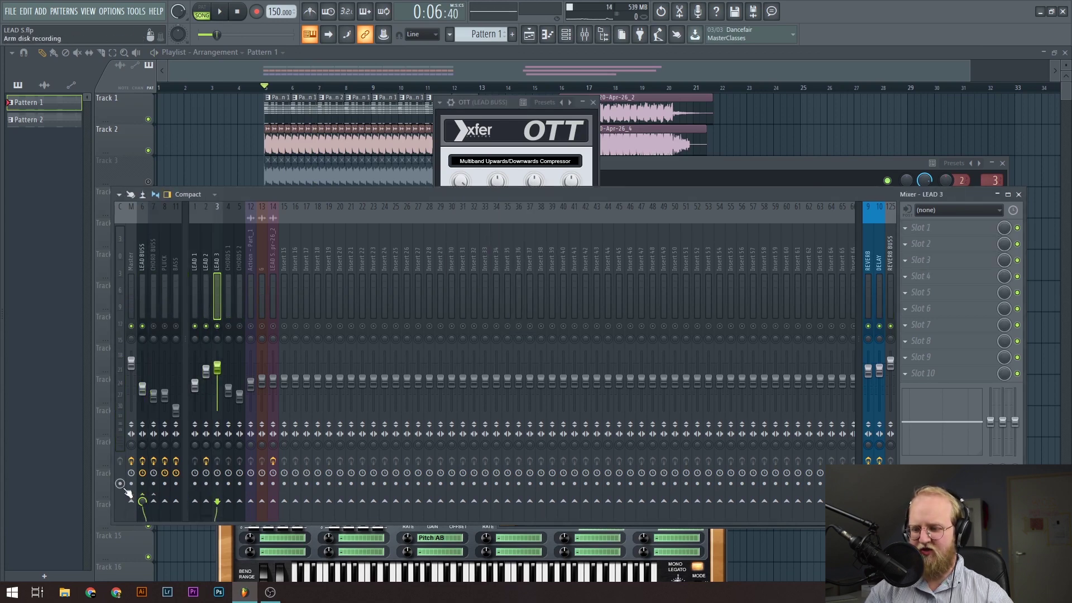
left_click(143, 292)
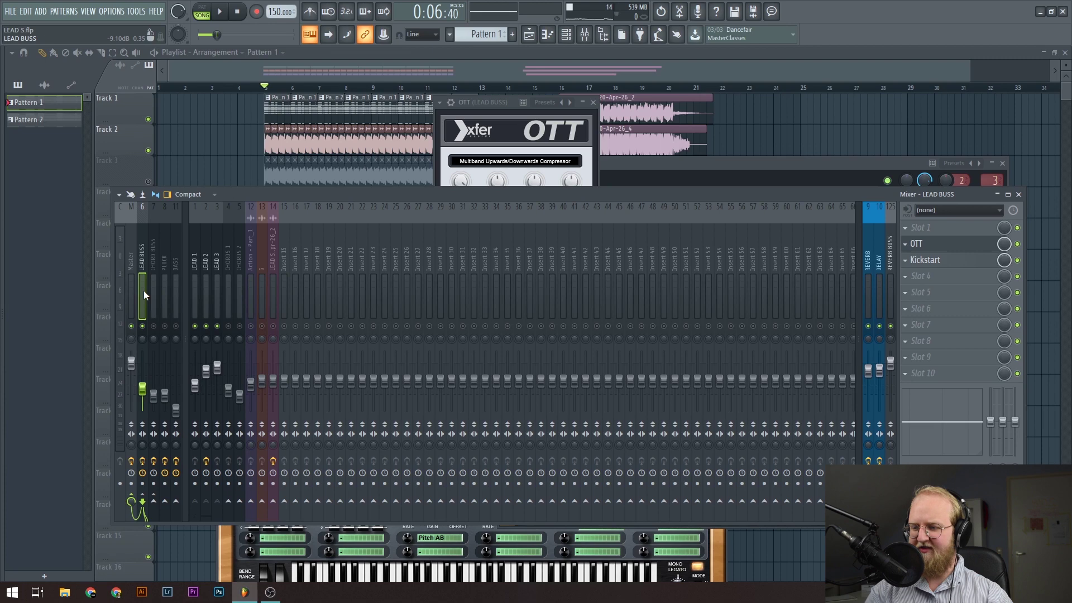
Isolate CHORDS 1 and CHORDS 2 in the mixer and play them with the CHORDS 1 piano roll in view.
key("F6")
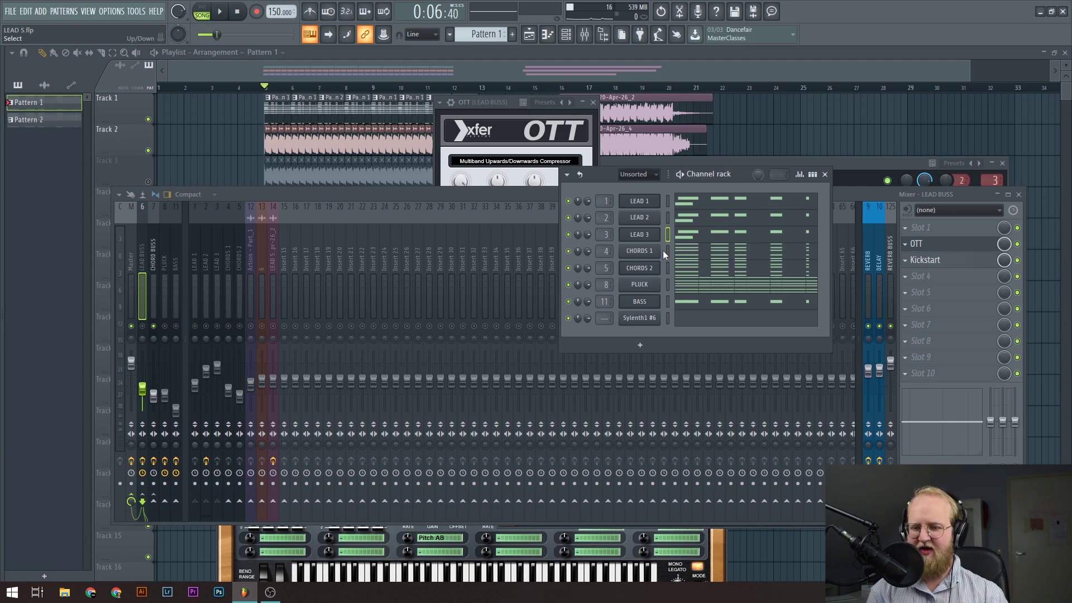
left_click(666, 254)
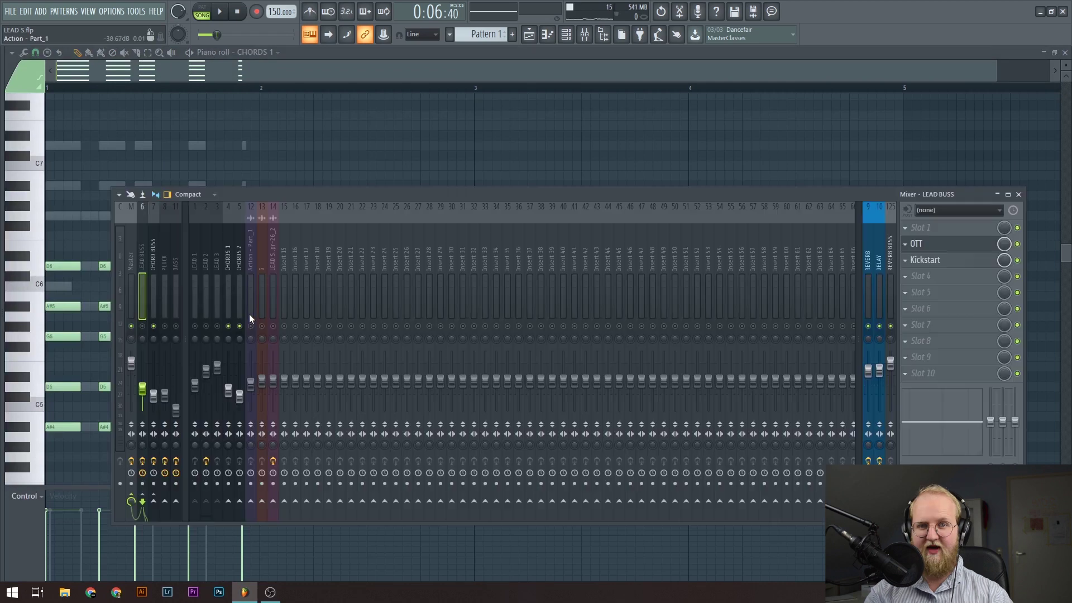
key("F9")
key("space")
scroll(321, 170, "down", 2)
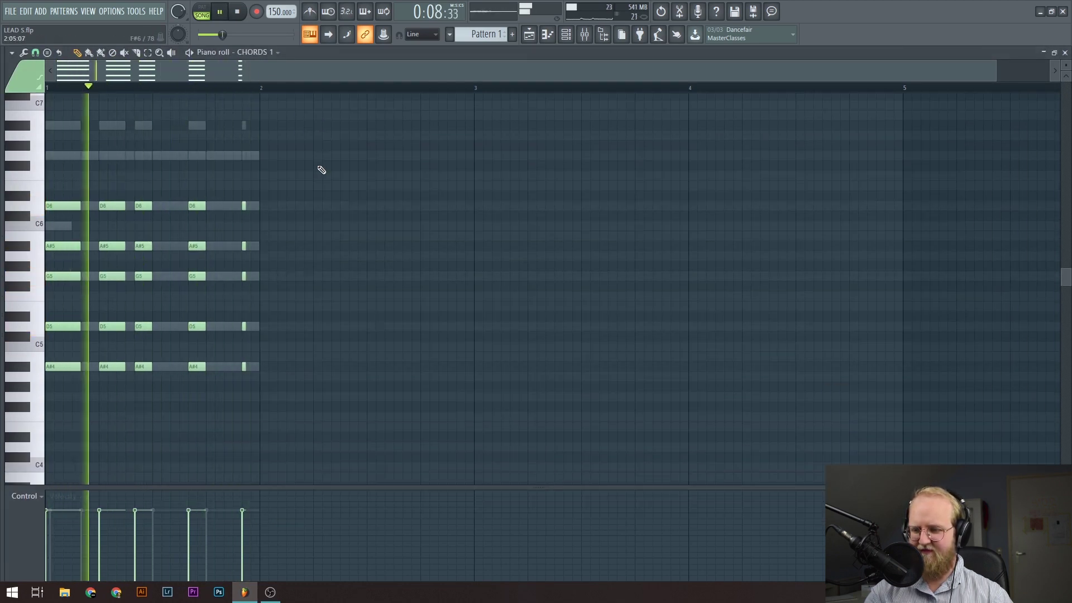
key("space")
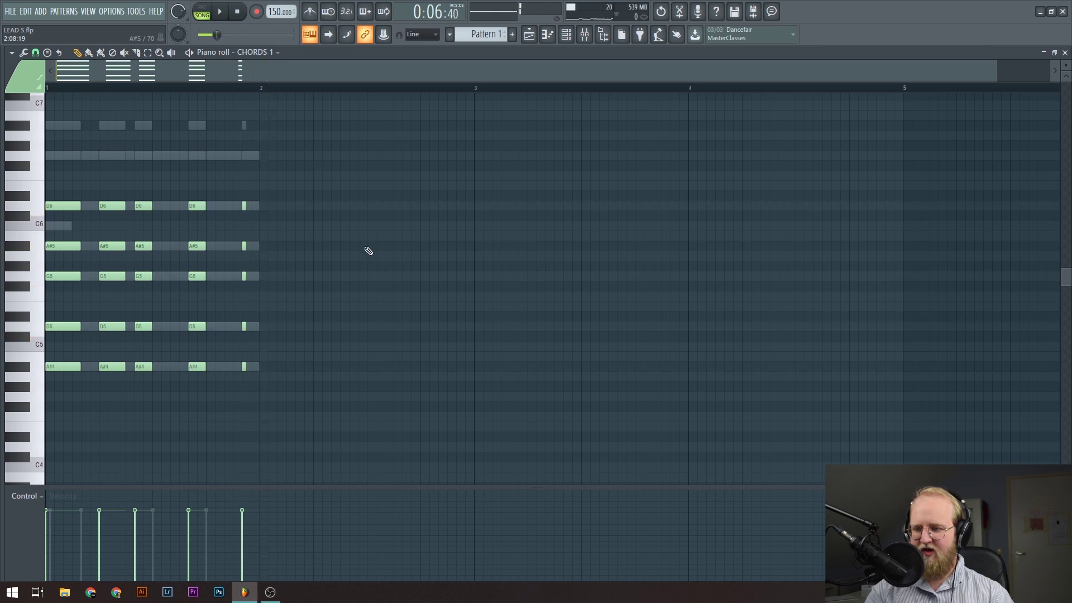
Select the row of top D6 notes in the CHORDS 1 piano roll.
scroll(366, 255, "up", 2)
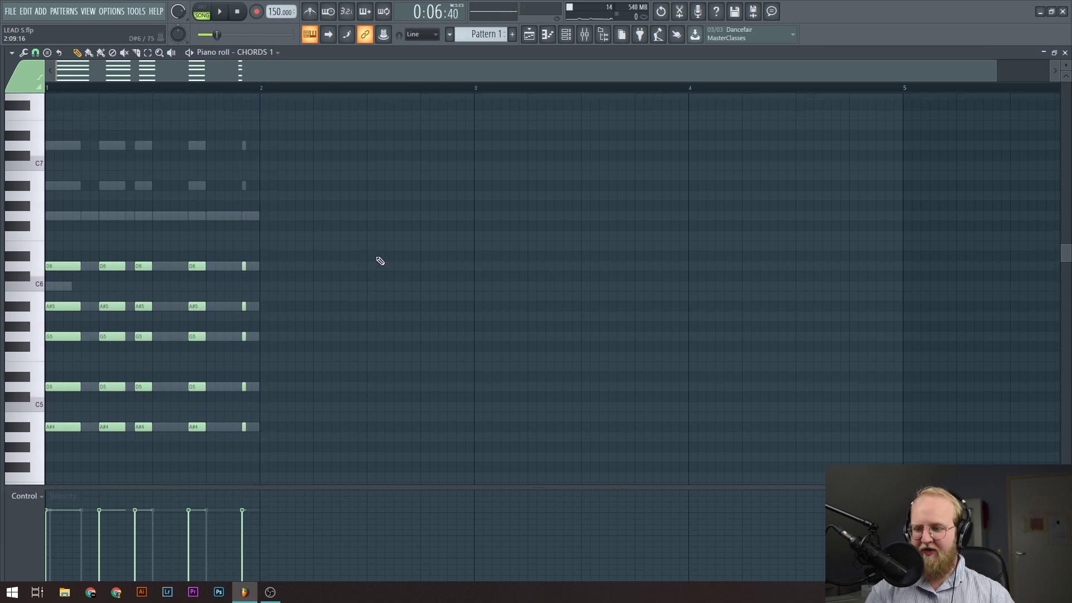
left_click_drag(340, 202, 50, 284)
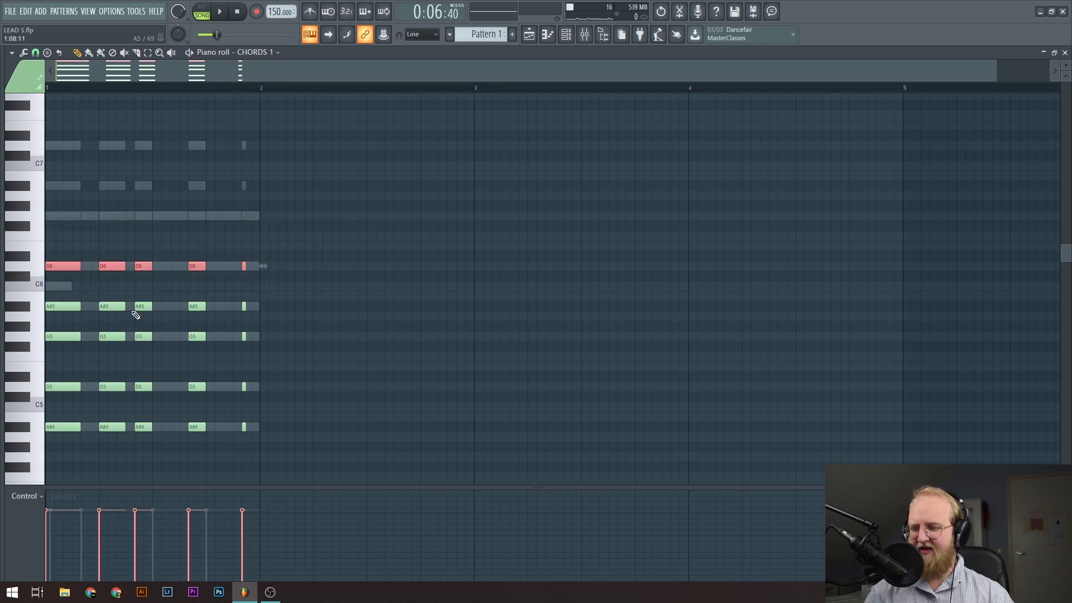
scroll(550, 335, "down", 1)
Open the CHORDS 1 channel's Sylenth1 and examine its Part A and Part B settings.
key("F6")
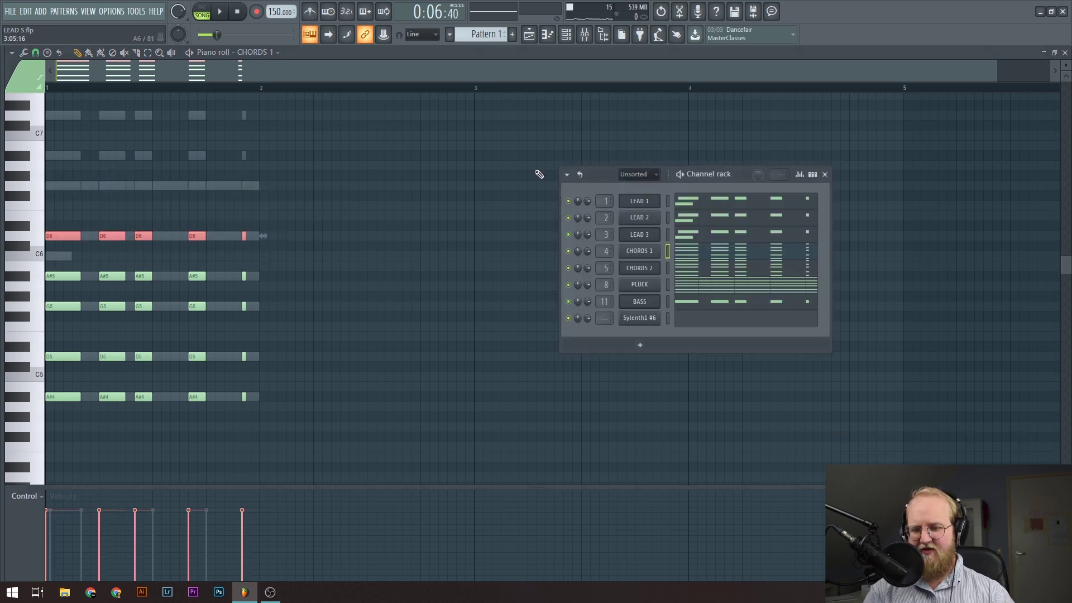
left_click(639, 251)
left_click_drag(495, 342, 453, 139)
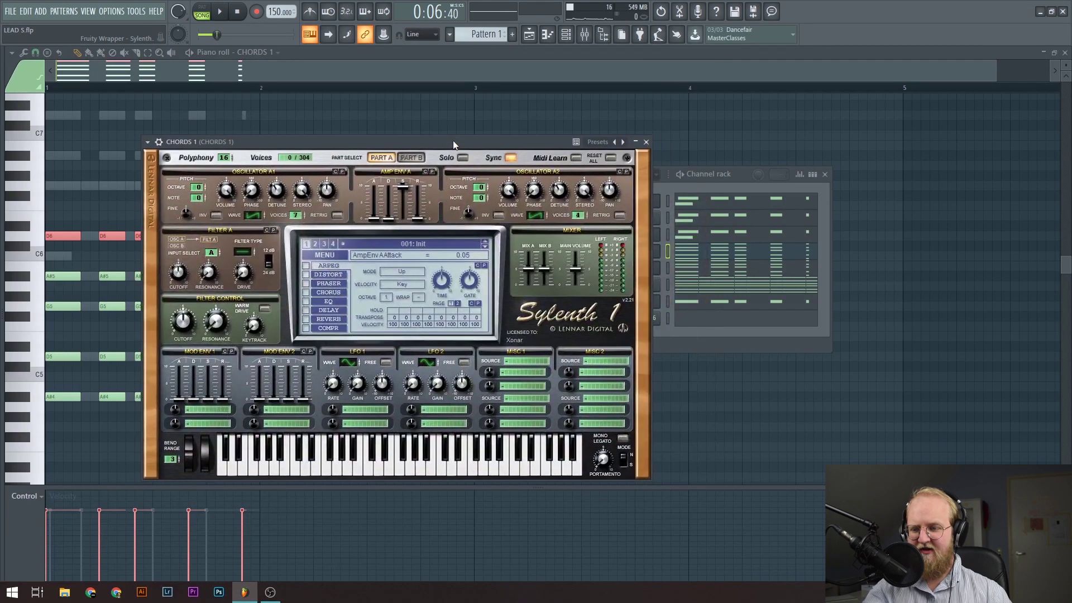
left_click(411, 158)
left_click(388, 158)
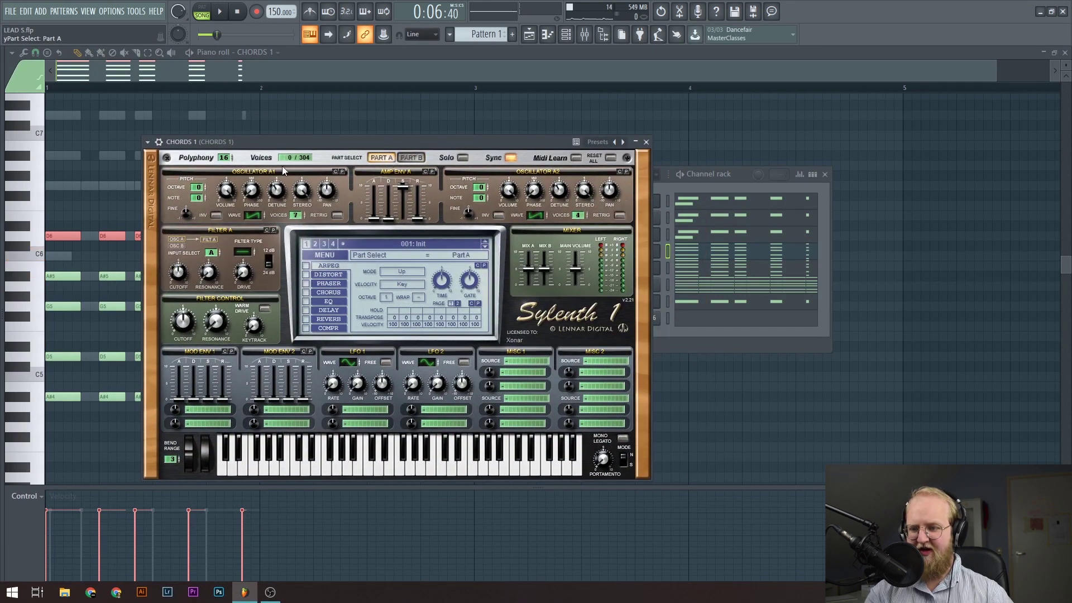
View the CHORDS 2 channel's Nexus preset and play the isolated chord layers with the mixer in view.
left_click(660, 270)
left_click_drag(420, 238, 486, 137)
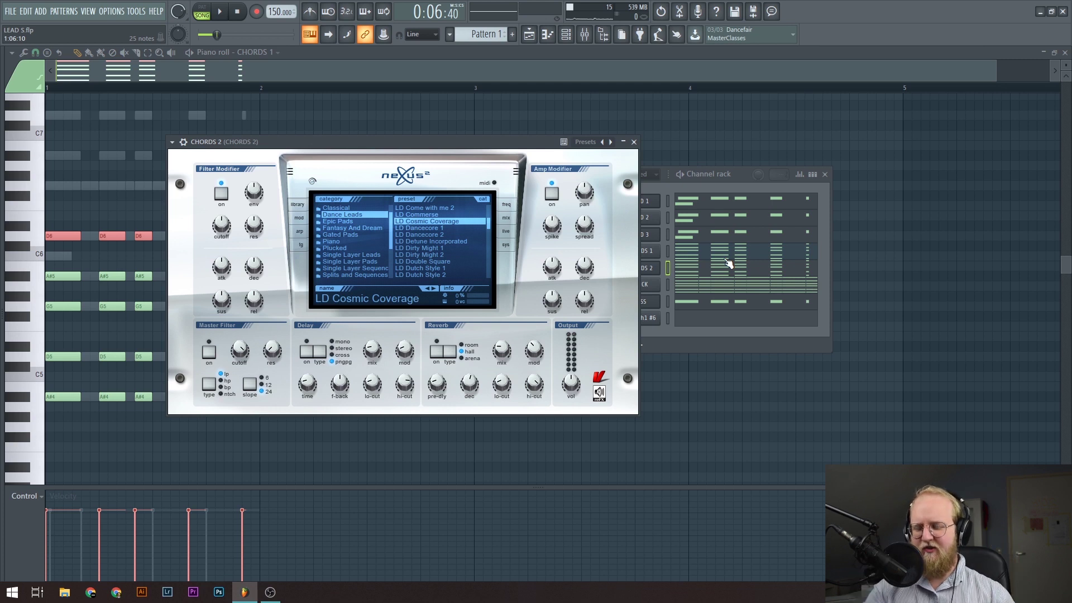
left_click(584, 36)
key("space")
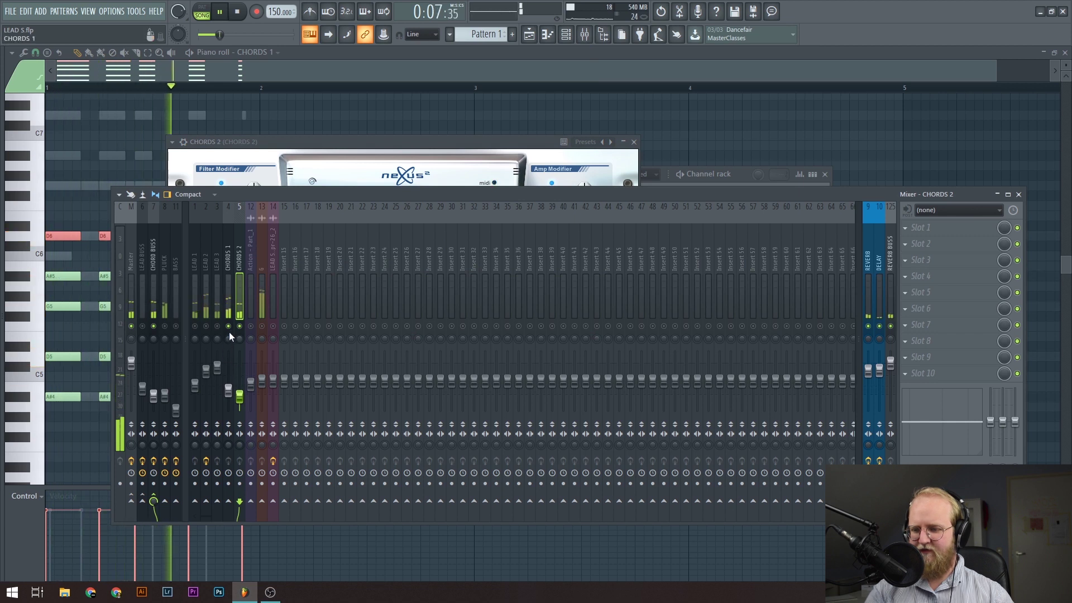
key("space")
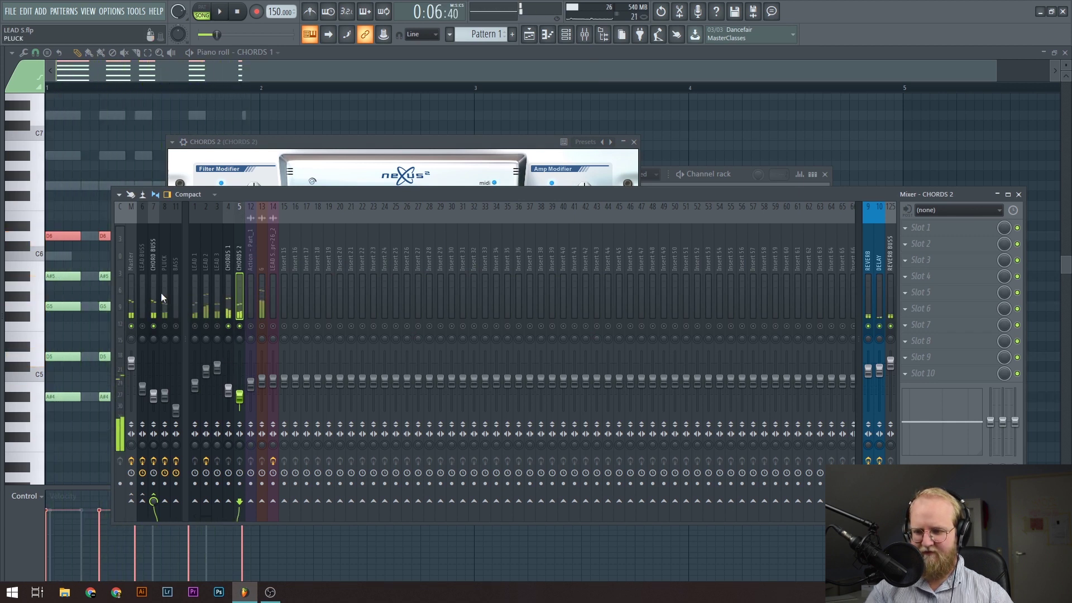
Inspect the CamelCrusher, Fruity parametric EQ 2 and Kickstart effects on the CHORD BUSS mixer track.
left_click(159, 294)
left_click(946, 235)
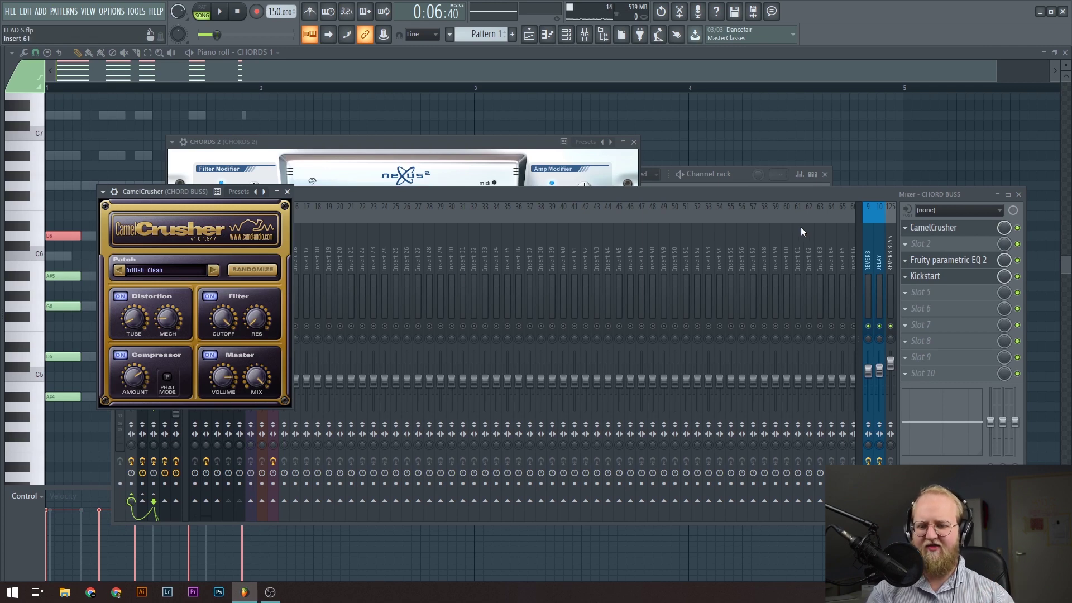
left_click(948, 259)
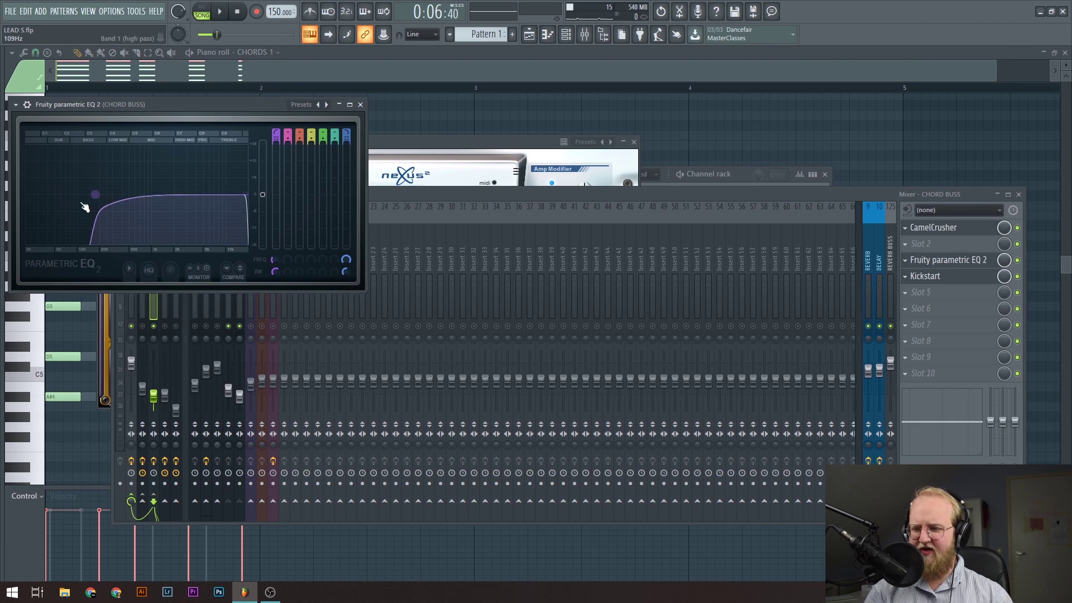
left_click(940, 277)
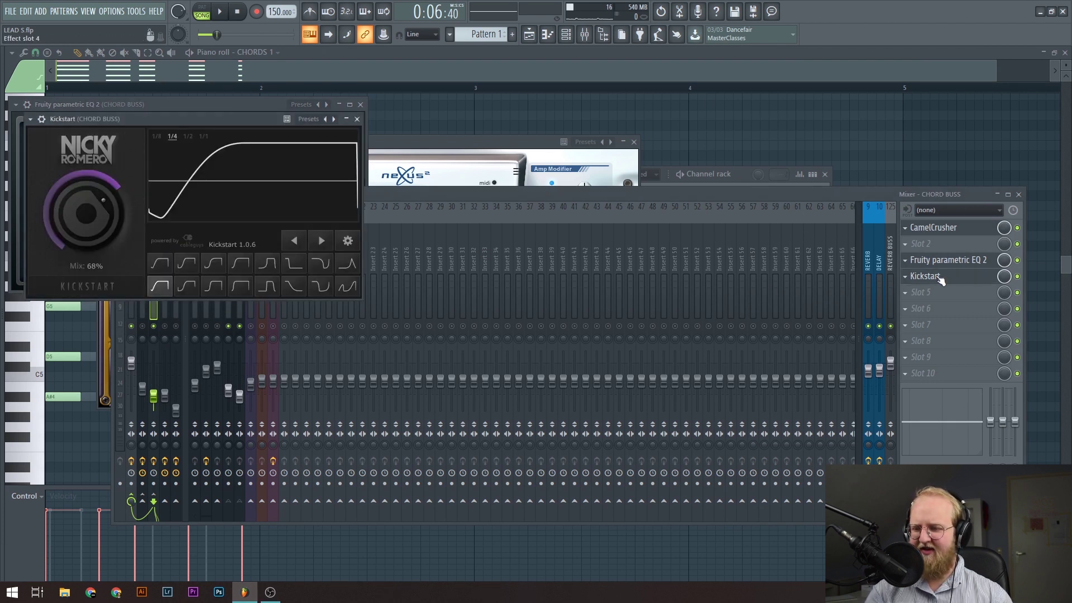
Play the isolated chord layers through the CHORD BUSS effects, including Kickstart.
key("space")
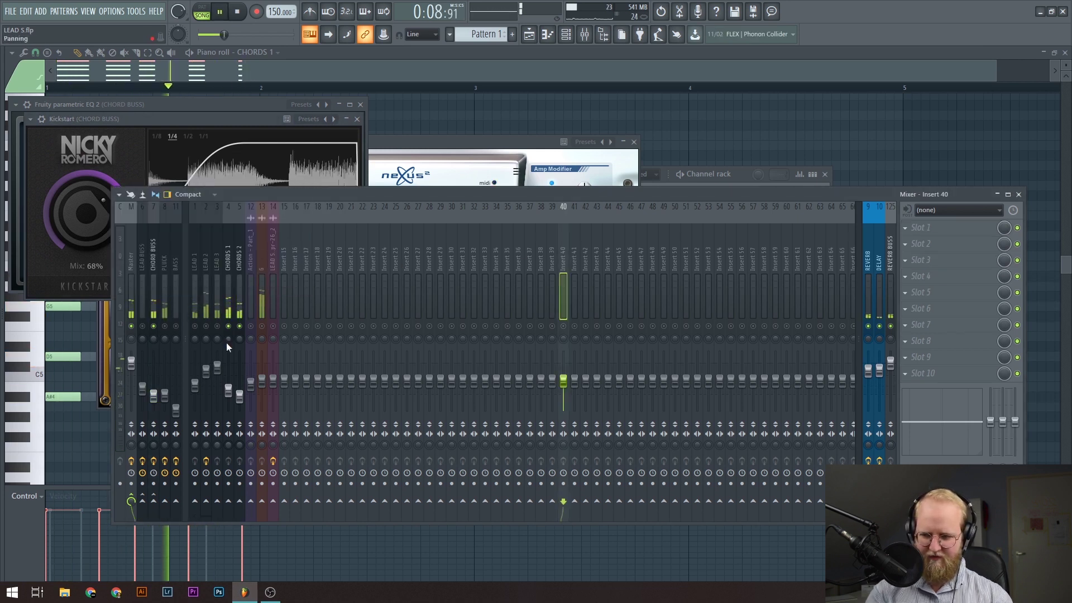
key("space")
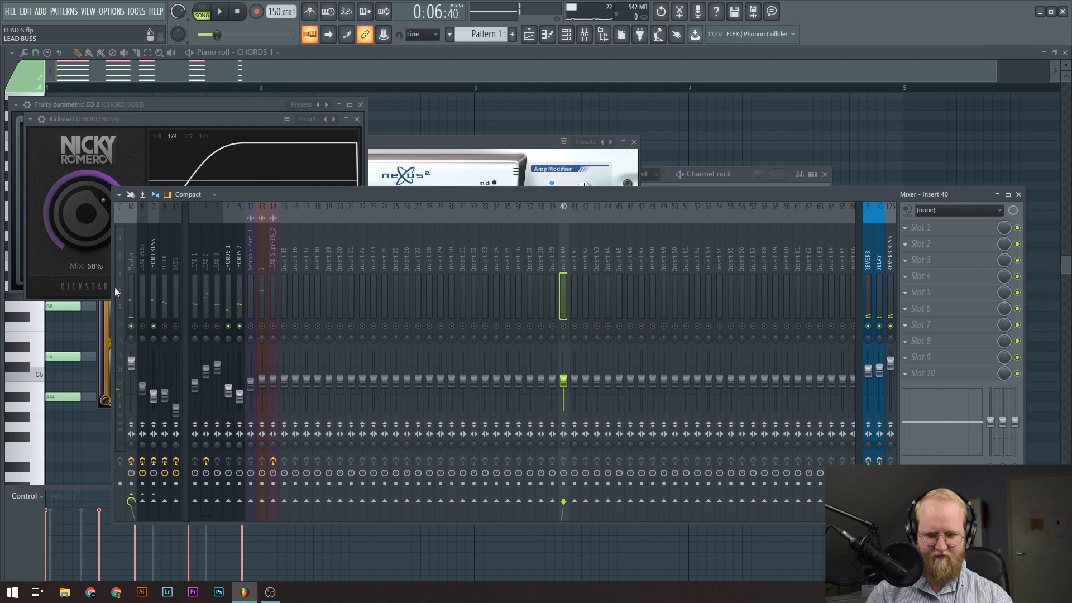
Open the PLUCK channel's Sylenth1 and audition the pluck while examining its filter cutoff and modulation envelope settings.
left_click(709, 173)
left_click(646, 293)
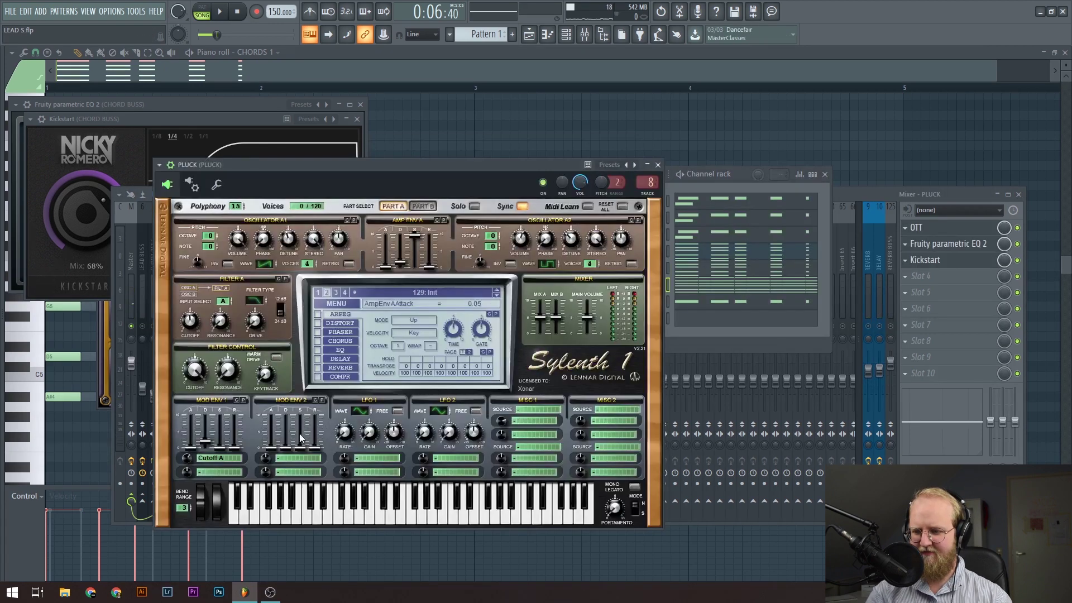
key("space")
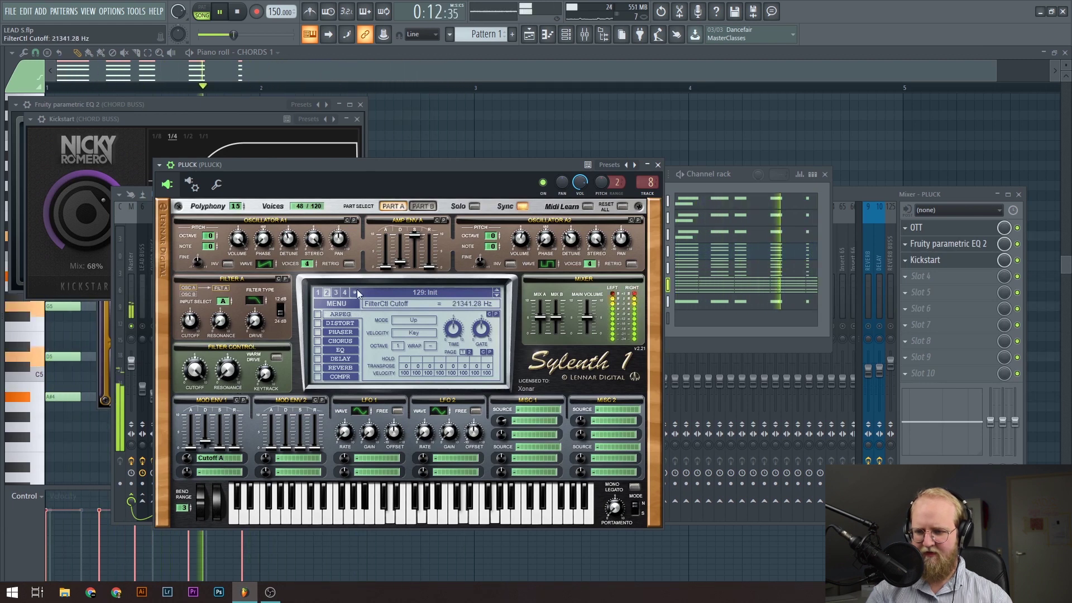
key("space")
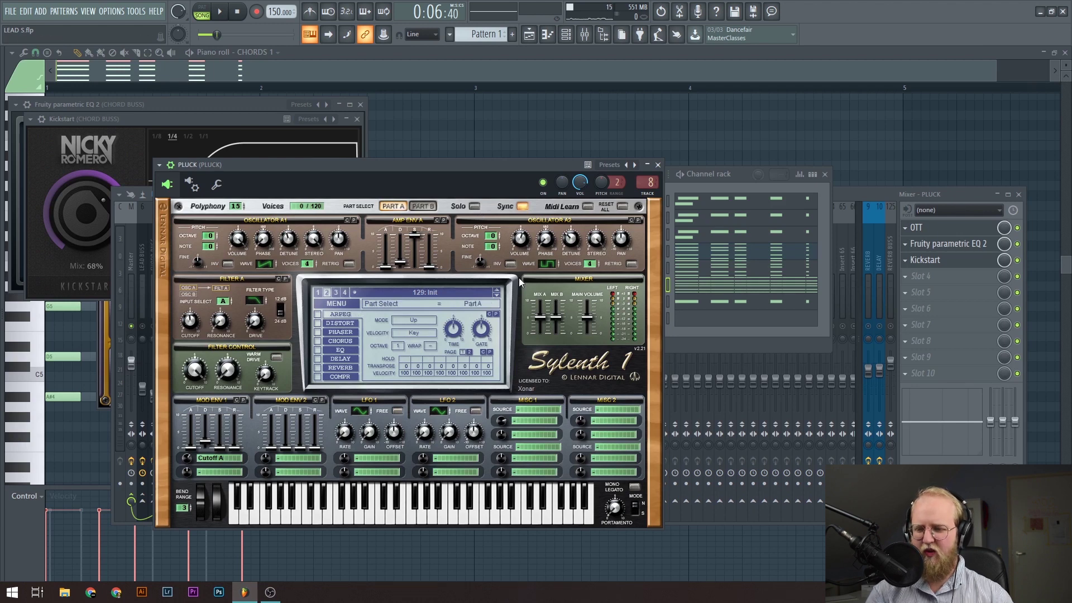
key("space")
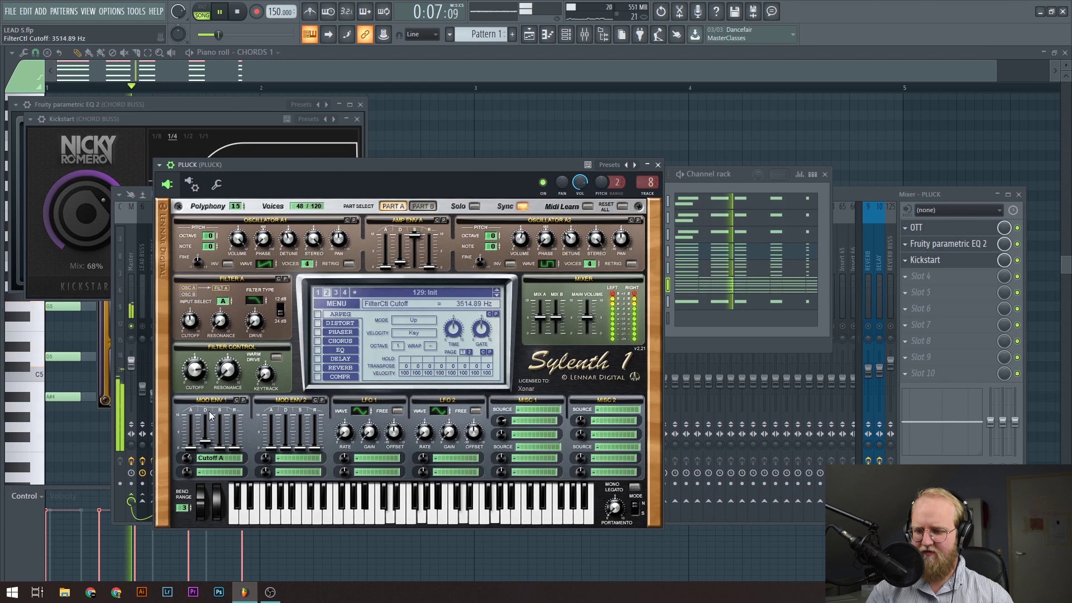
key("space")
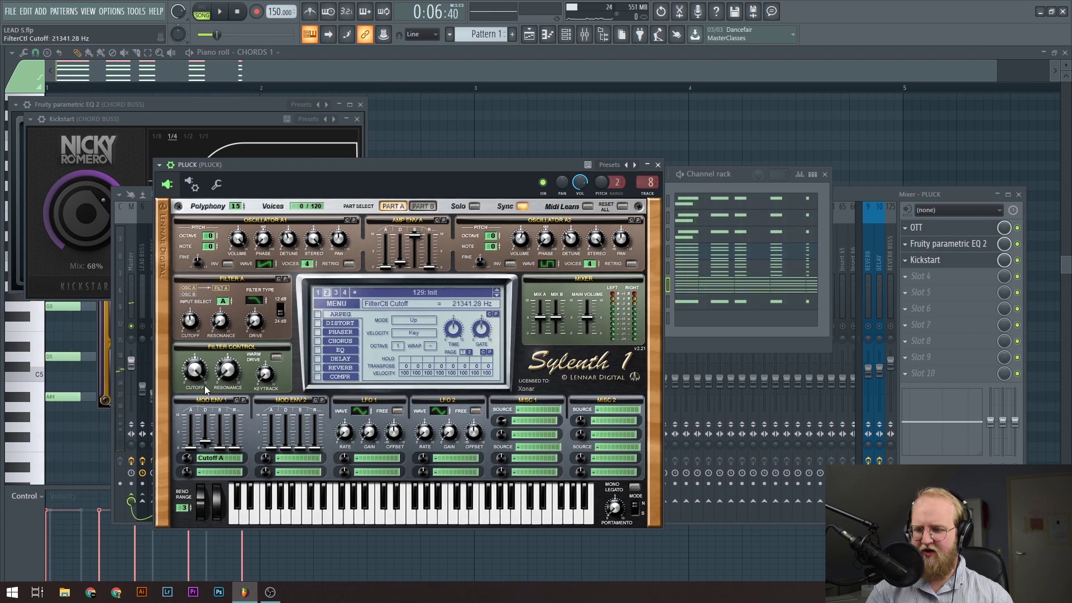
Inspect OTT on the PLUCK mixer track and audition its effect on the pluck during playback.
key("F9")
left_click(913, 218)
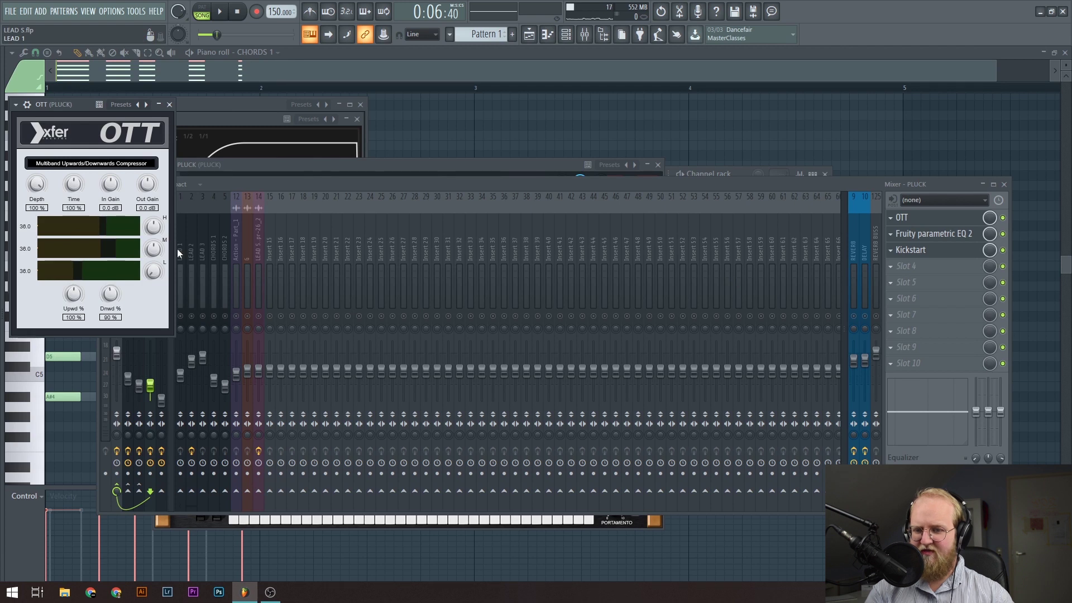
key("space")
left_click(1003, 217)
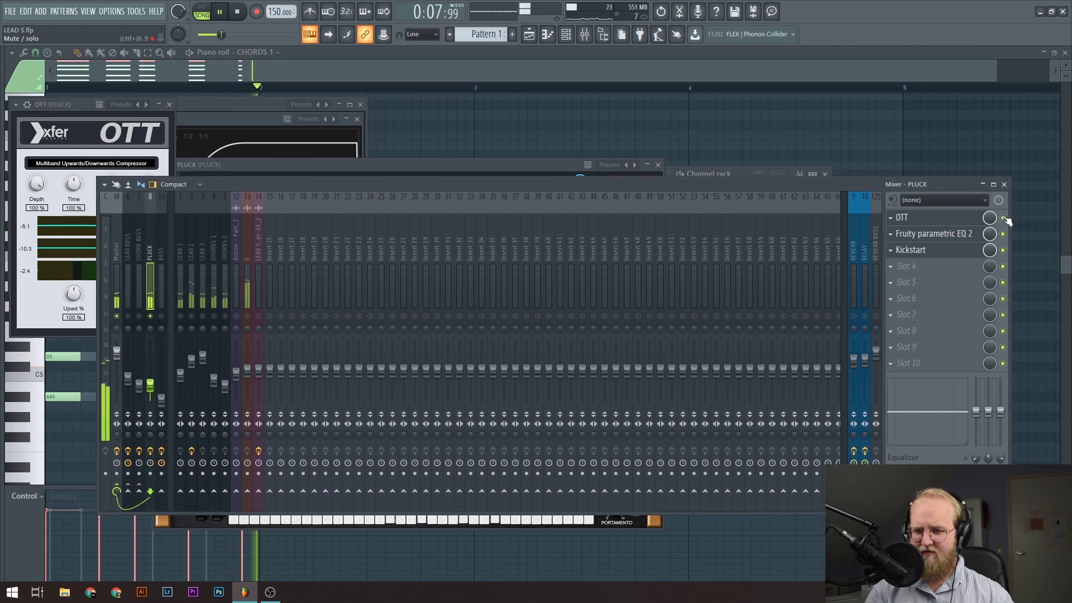
key("space")
Audition the PLUCK track's Fruity parametric EQ 2 and inspect its Kickstart settings.
left_click(972, 235)
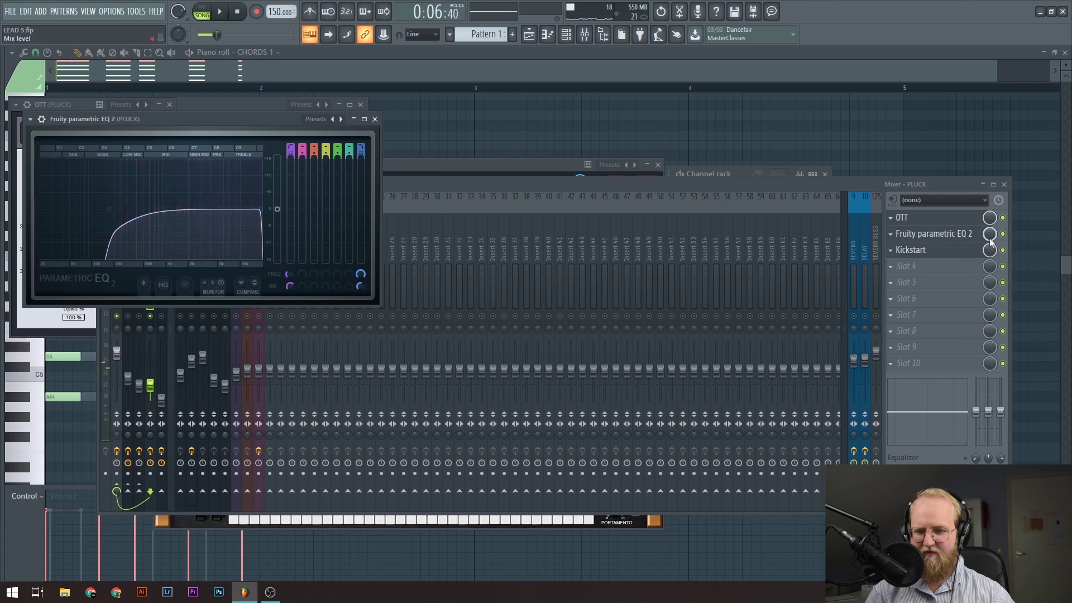
key("space")
left_click(1011, 237)
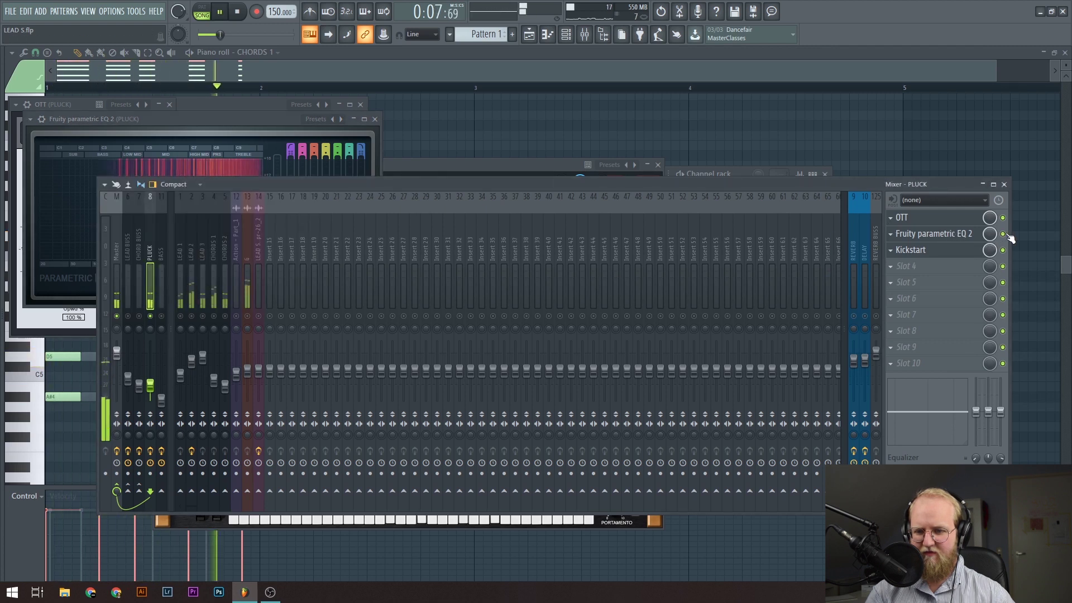
key("space")
left_click(943, 250)
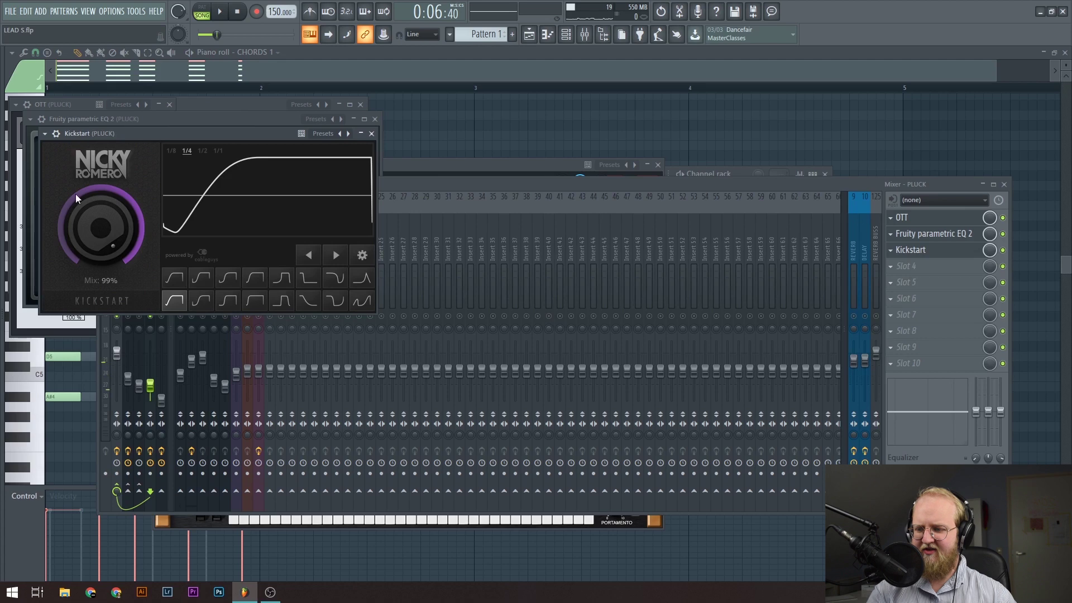
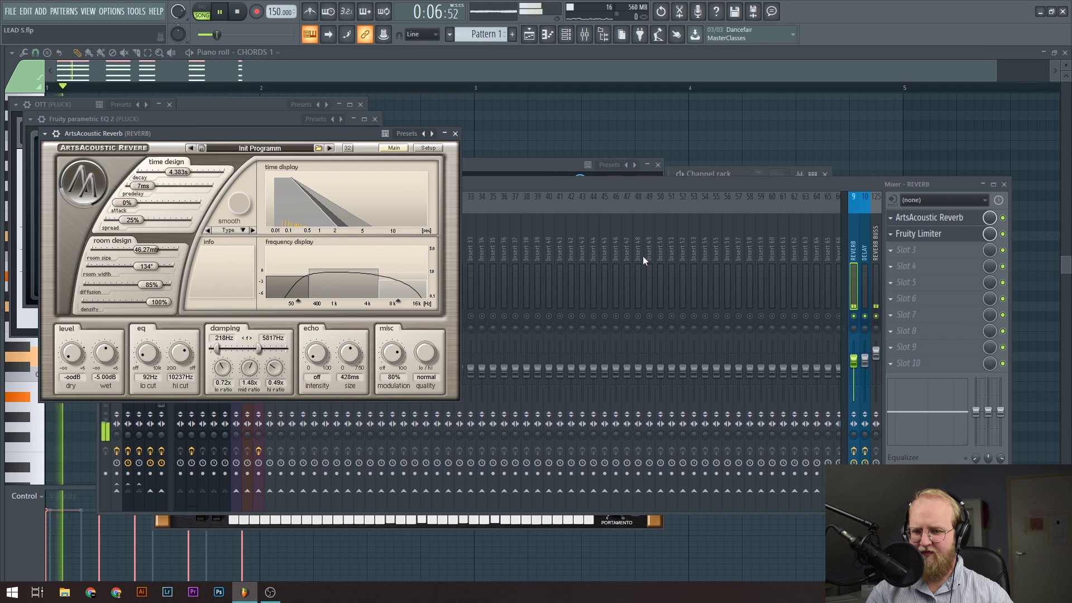
Audition the mix with the send effects toggled and examine the ArtsAcoustic Reverb settings on the REVERB track.
left_click(862, 322)
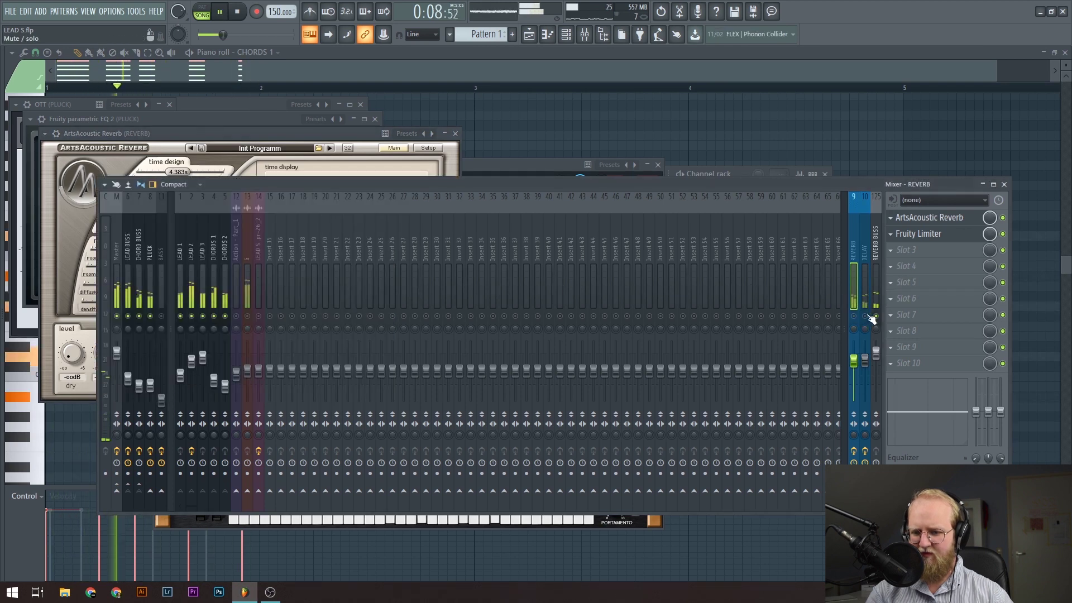
left_click_drag(268, 132, 302, 148)
key("space")
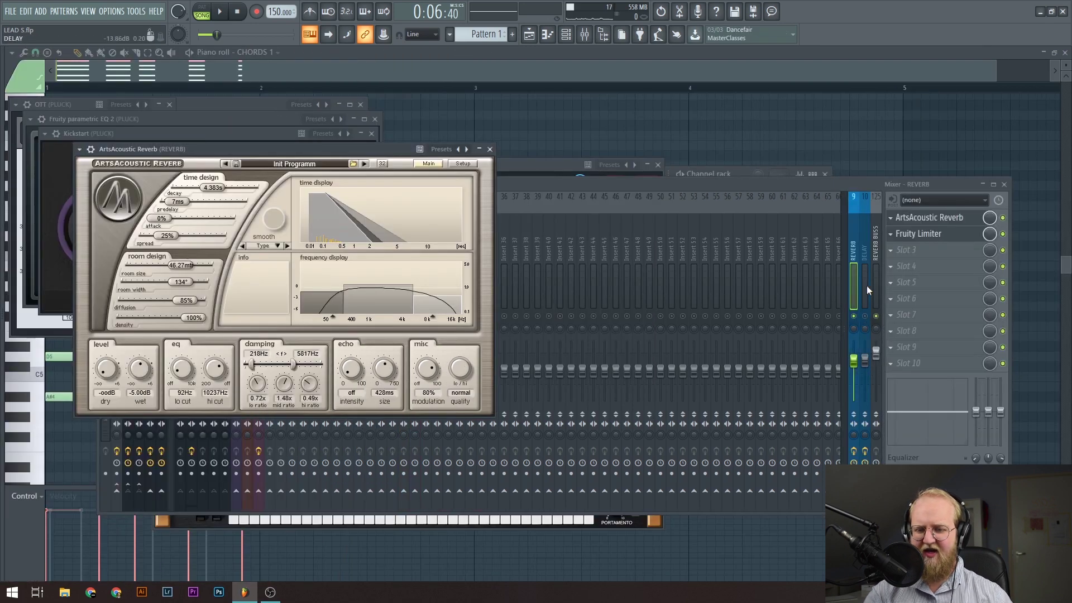
Inspect the Fruity delay bank on the DELAY mixer track and audition the mix with the delay toggled.
left_click(866, 286)
left_click(921, 218)
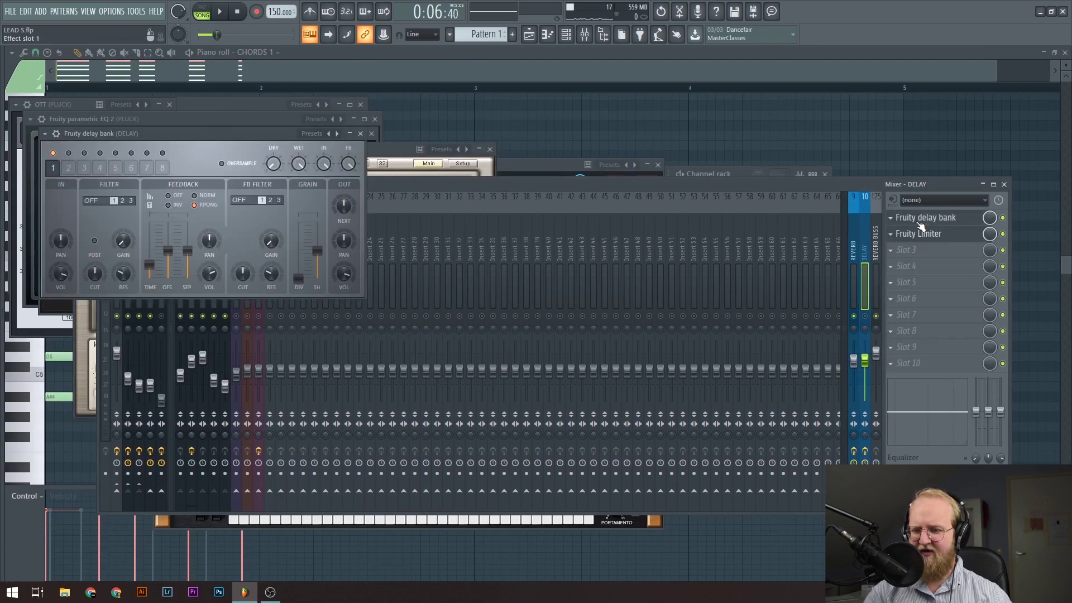
left_click(871, 325)
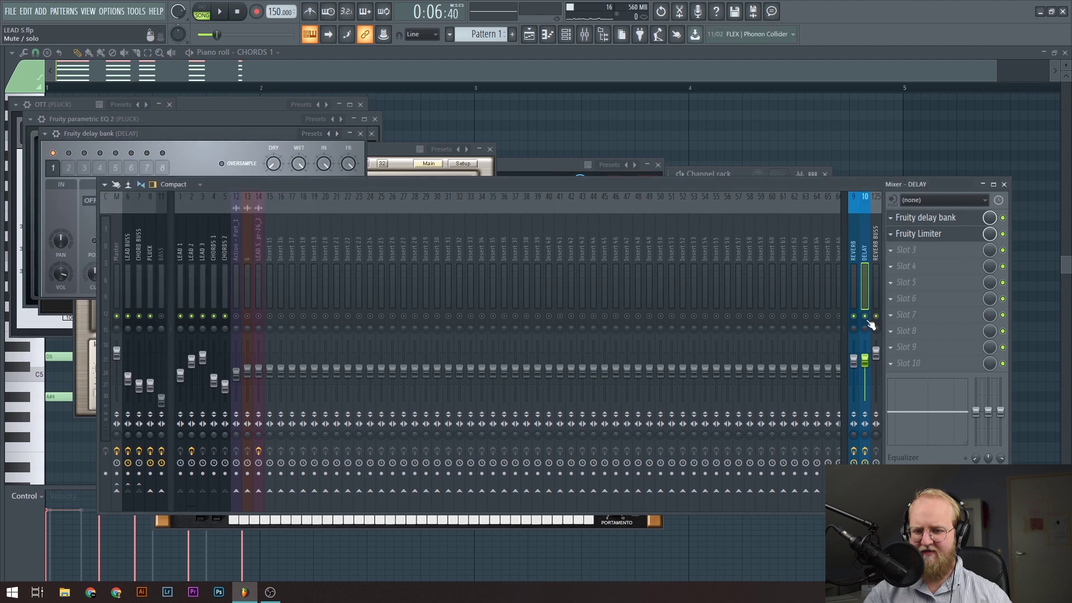
key("space")
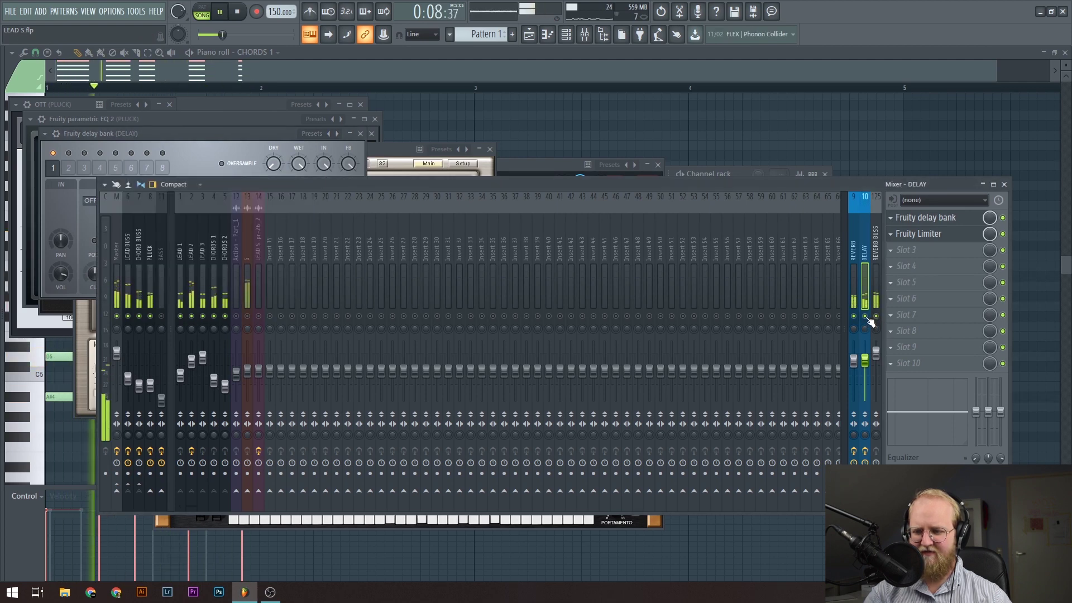
key("space")
Solo the lead tracks and examine the Fruity Limiter on the REVERB track during playback.
left_click(180, 316, "ctrl")
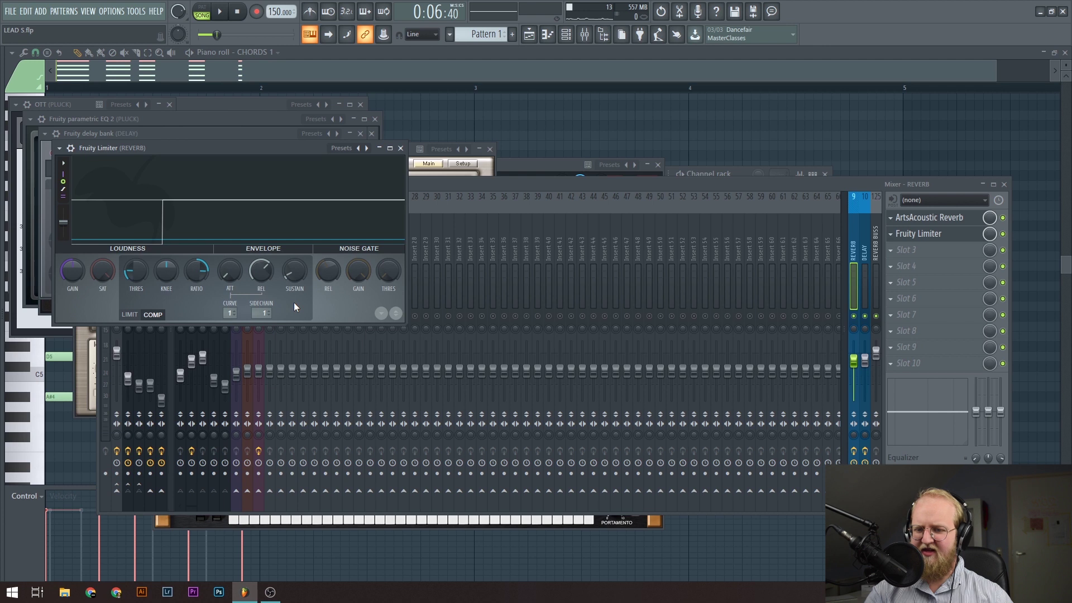
left_click_drag(166, 147, 493, 121)
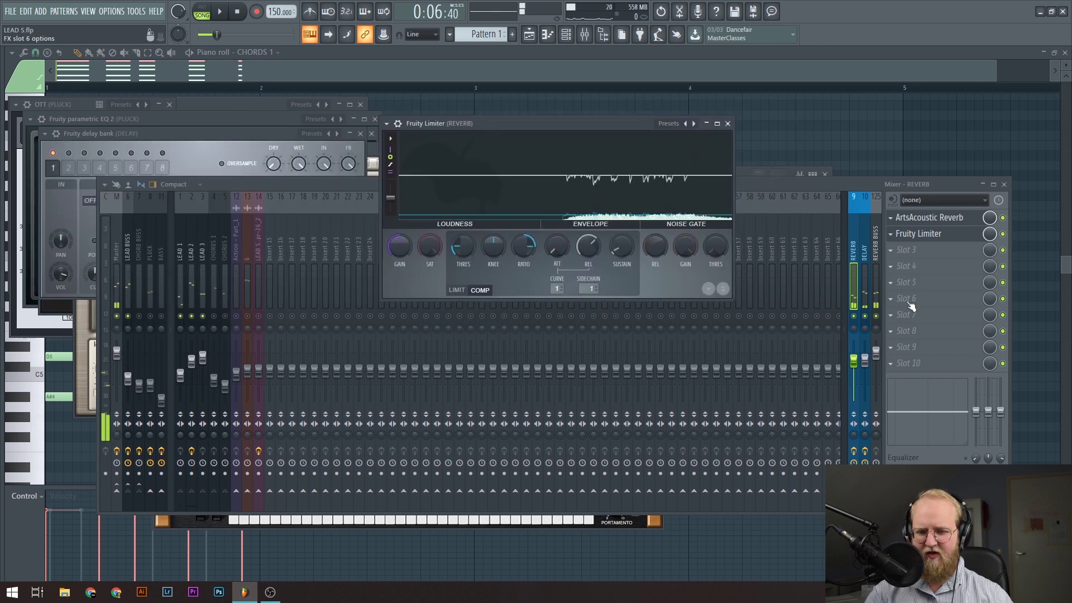
Compare the leads with the DELAY track's Fruity Limiter bypassed and enabled during playback.
left_click(866, 279)
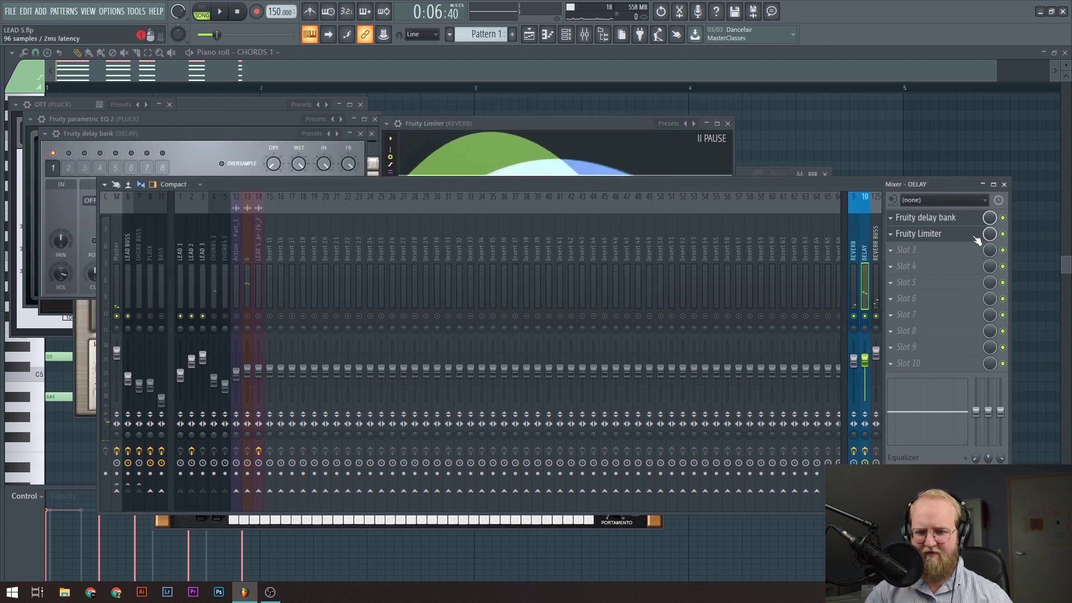
key("space")
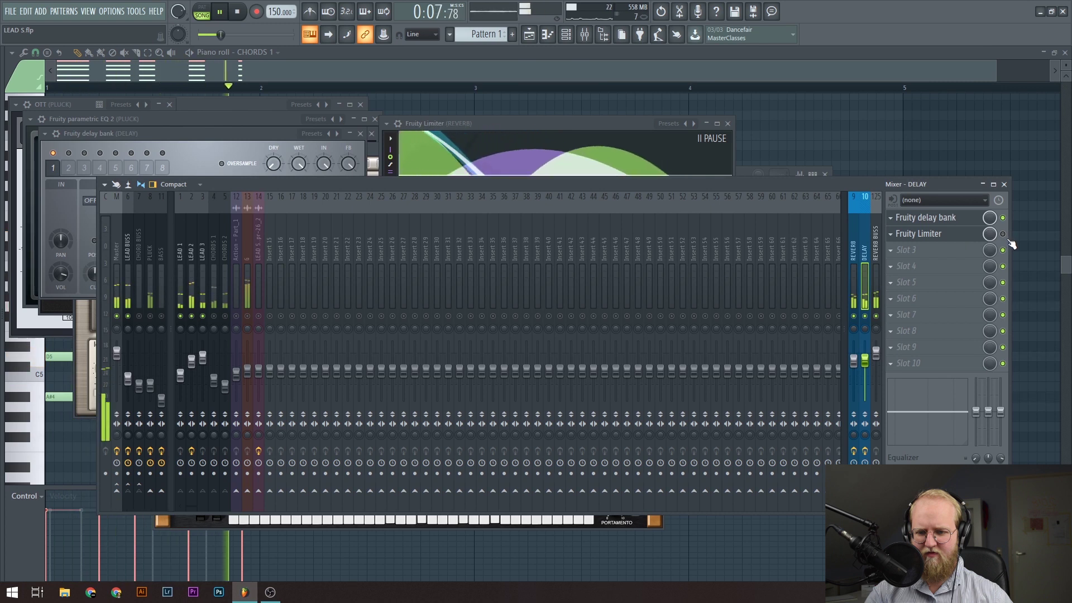
left_click(1002, 234)
key("space")
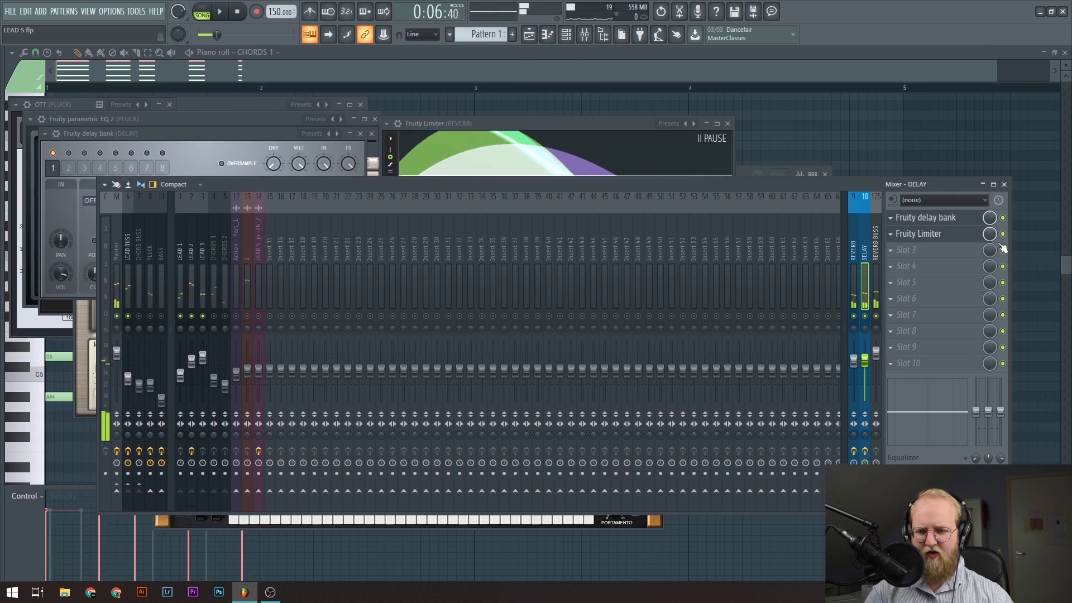
Play the leads while observing the gain reduction in the REVERB track's Fruity Limiter.
left_click(854, 291)
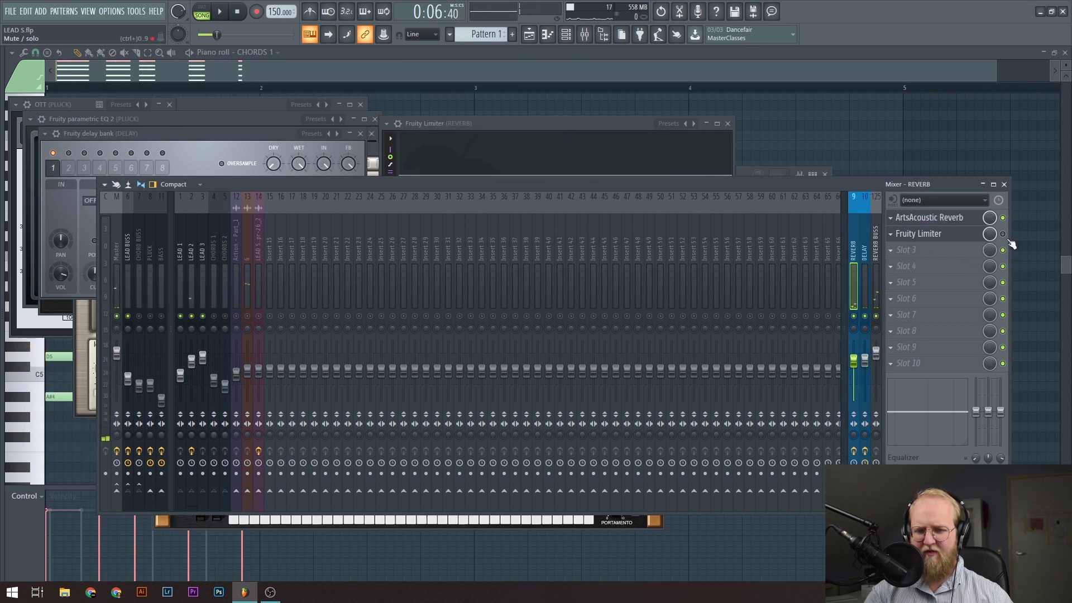
mouse_move(530, 134)
left_mouse_down()
mouse_move(488, 175)
mouse_move(473, 170)
mouse_move(509, 137)
left_mouse_up()
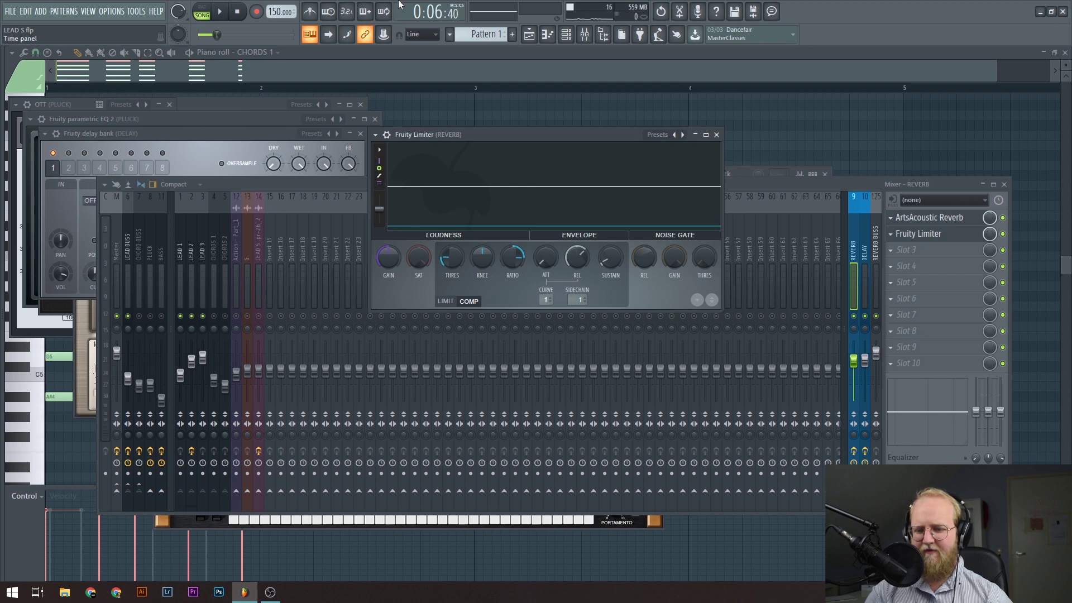
key("space")
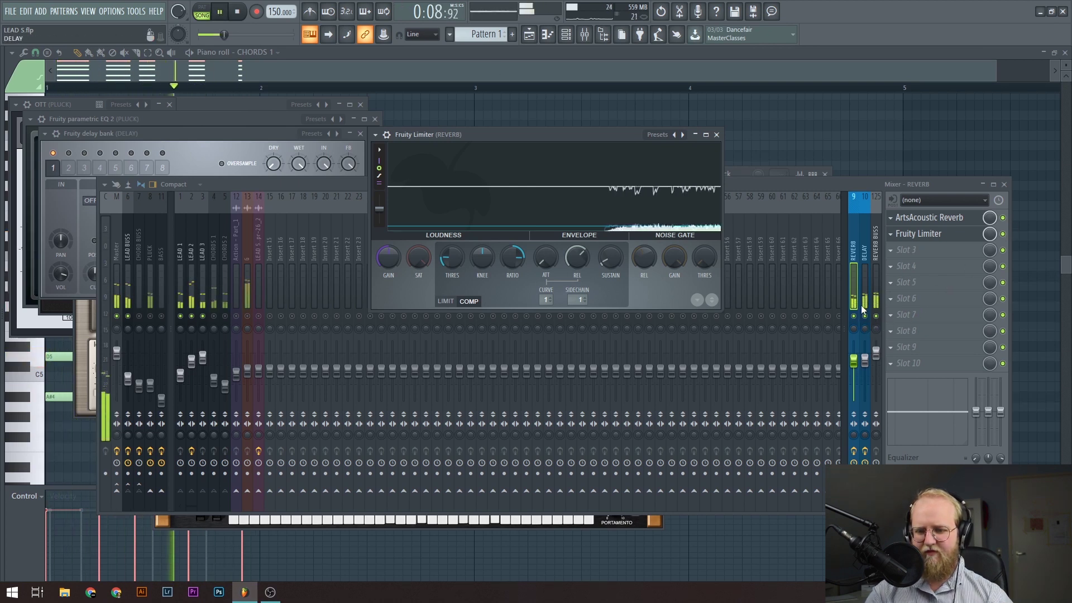
key("space")
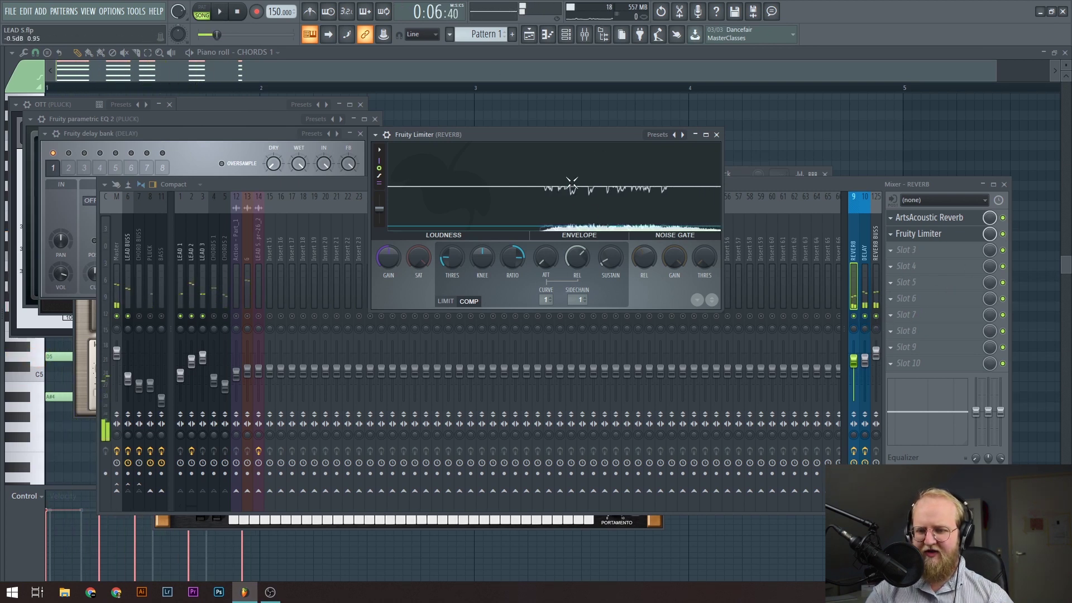
Open the DELAY track's Fruity Limiter and play the leads to observe its gain reduction.
left_click(861, 277)
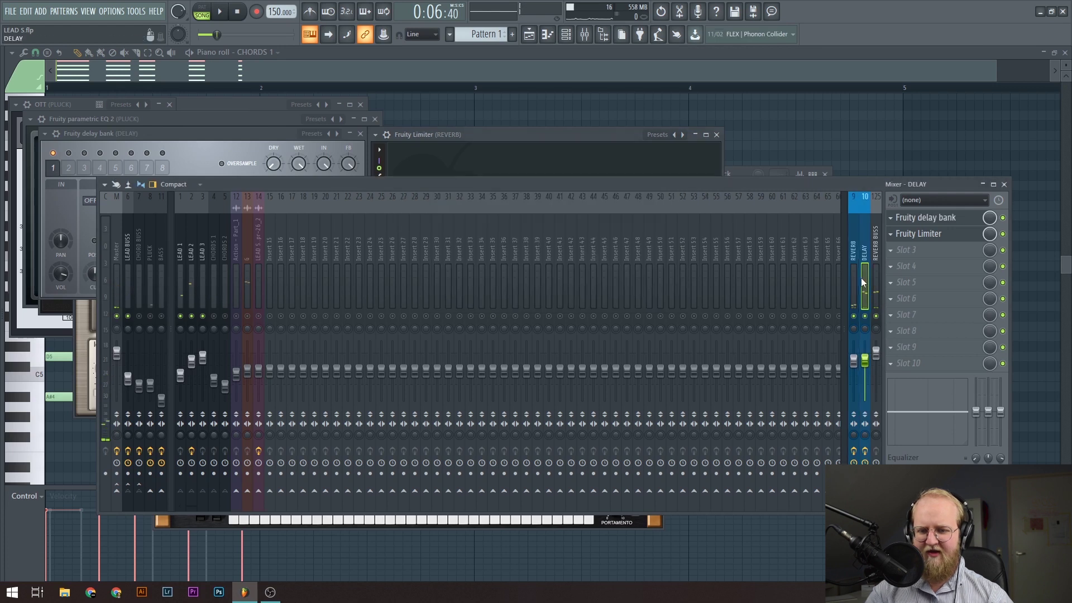
left_click(925, 233)
key("space")
key("space")
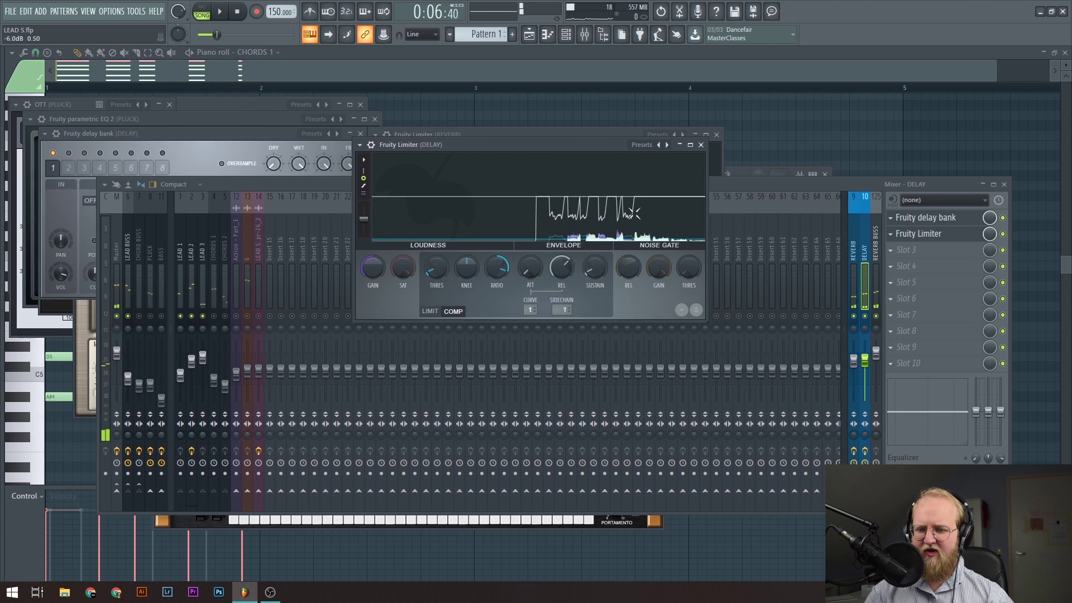
Review the DELAY, REVERB BUSS and CHORD BUSS mixer tracks for their routing and effect slots.
left_click(859, 283)
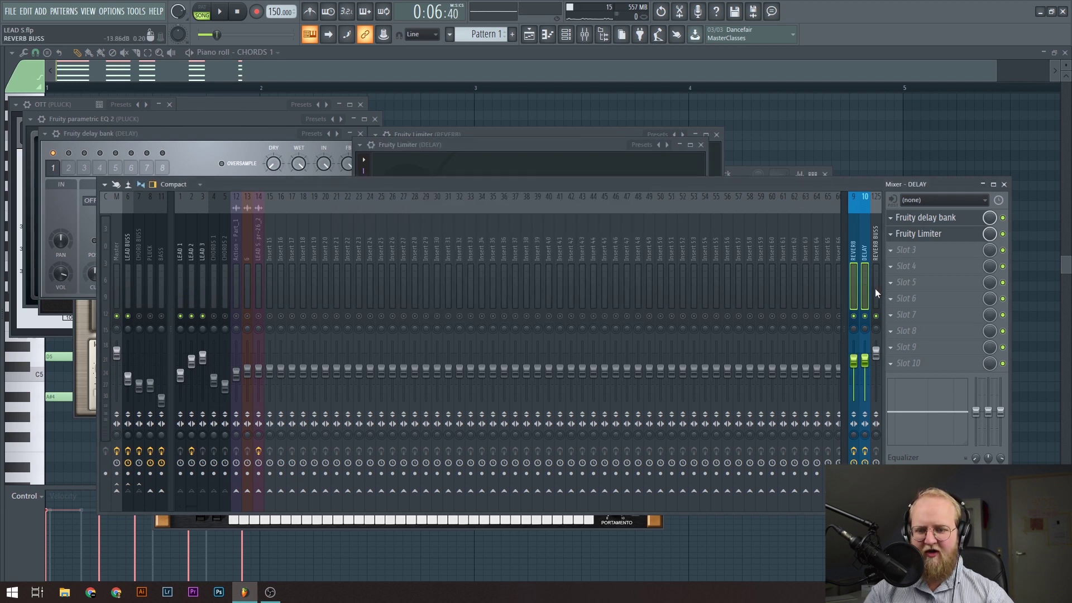
left_click(874, 286)
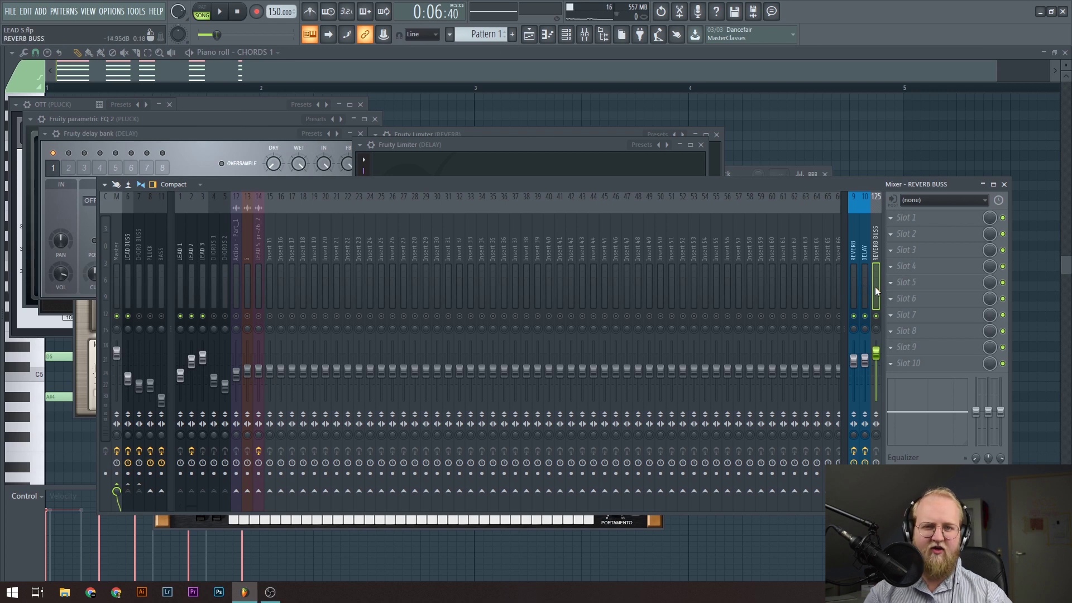
left_click(139, 295)
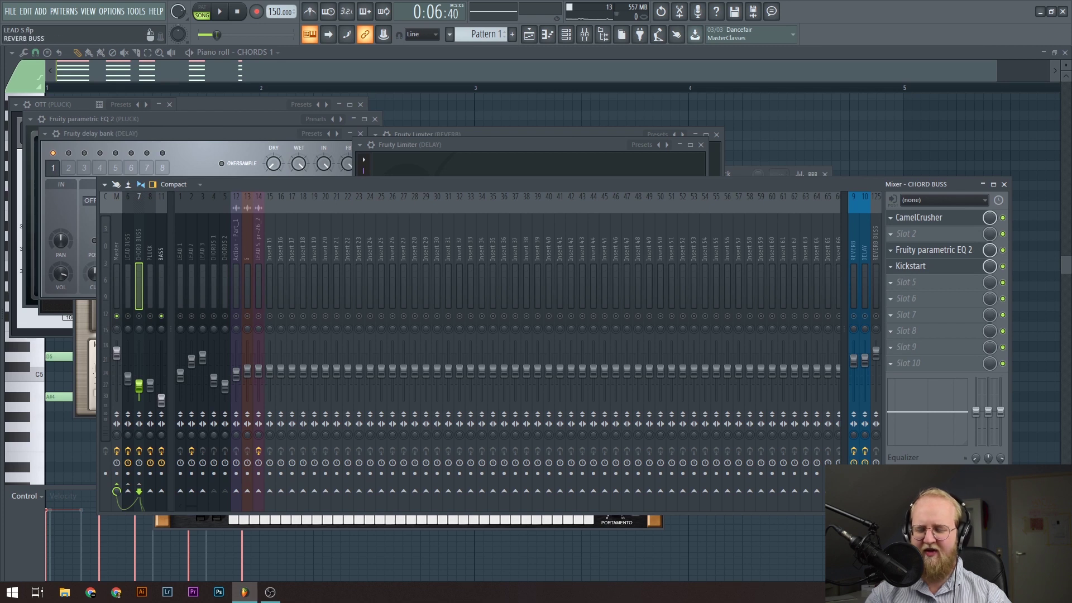
Solo the LEAD 2 mixer track and open its Fruity Stereo Enhancer.
left_click(191, 294)
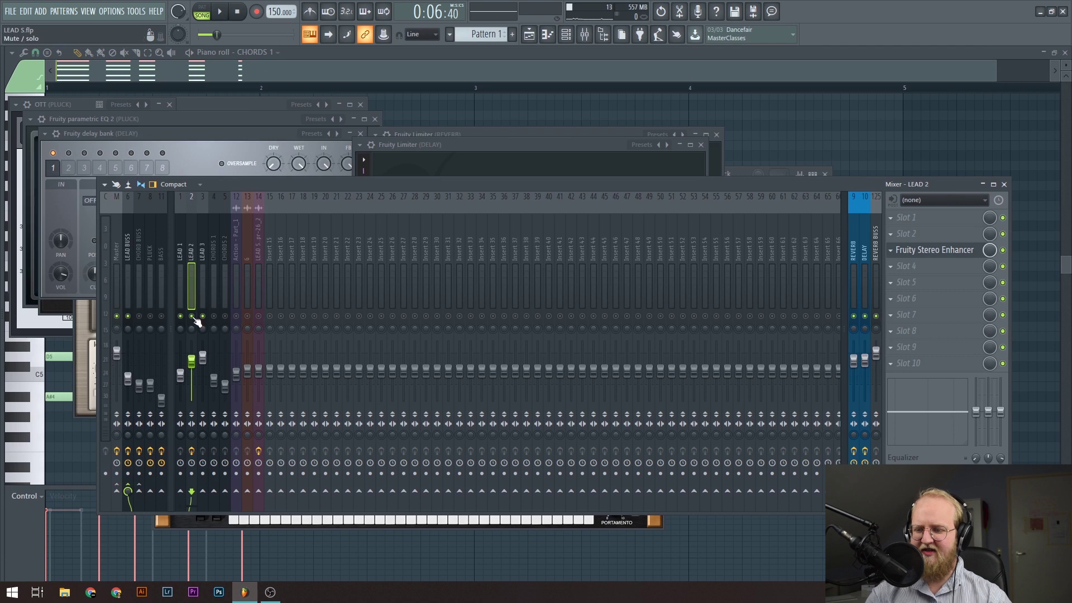
right_click(192, 316)
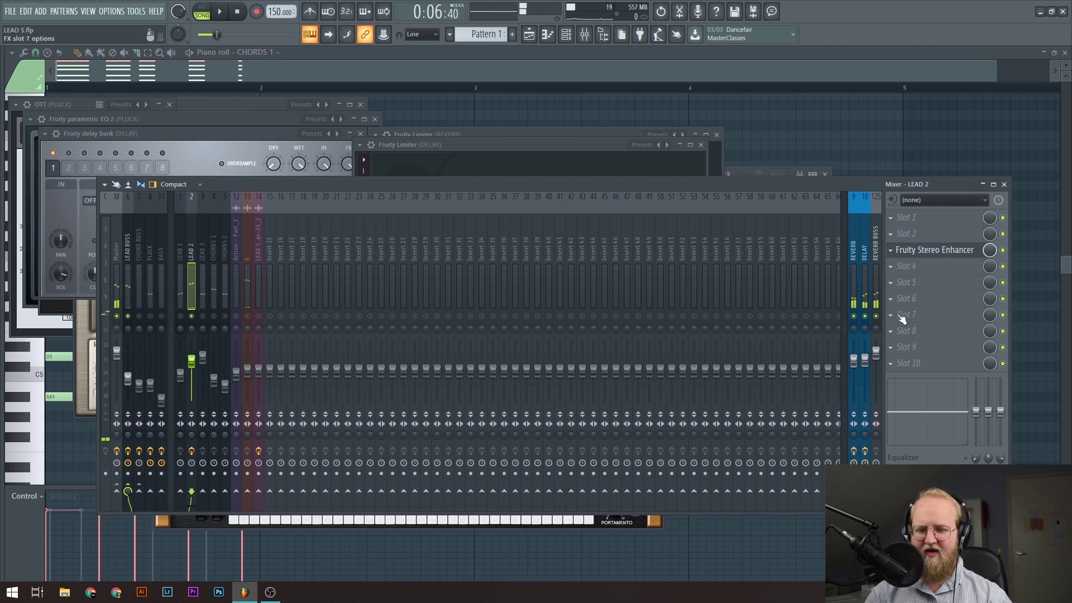
left_click(942, 254)
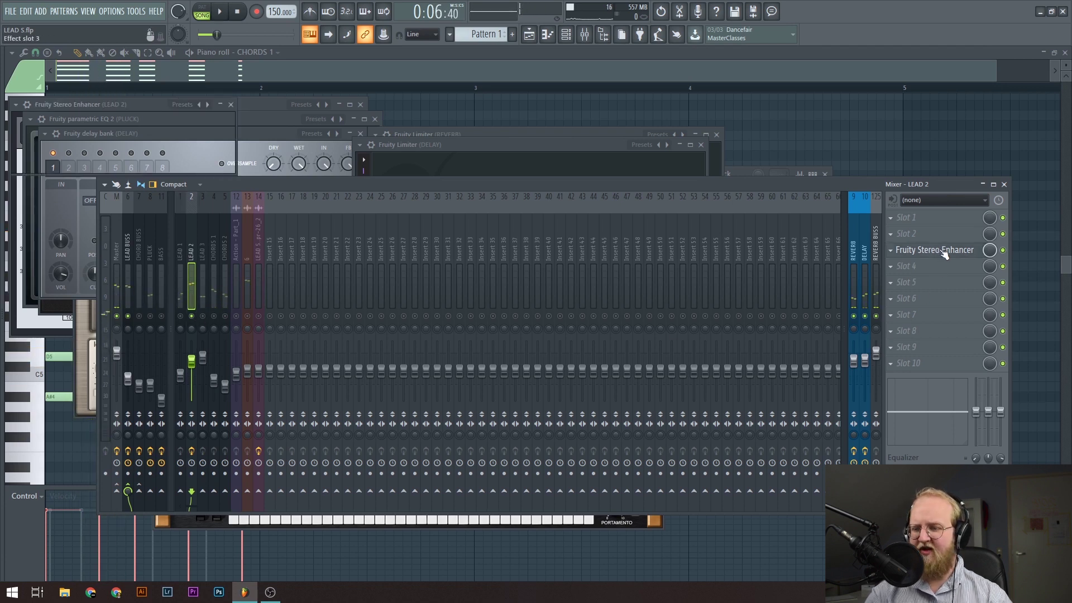